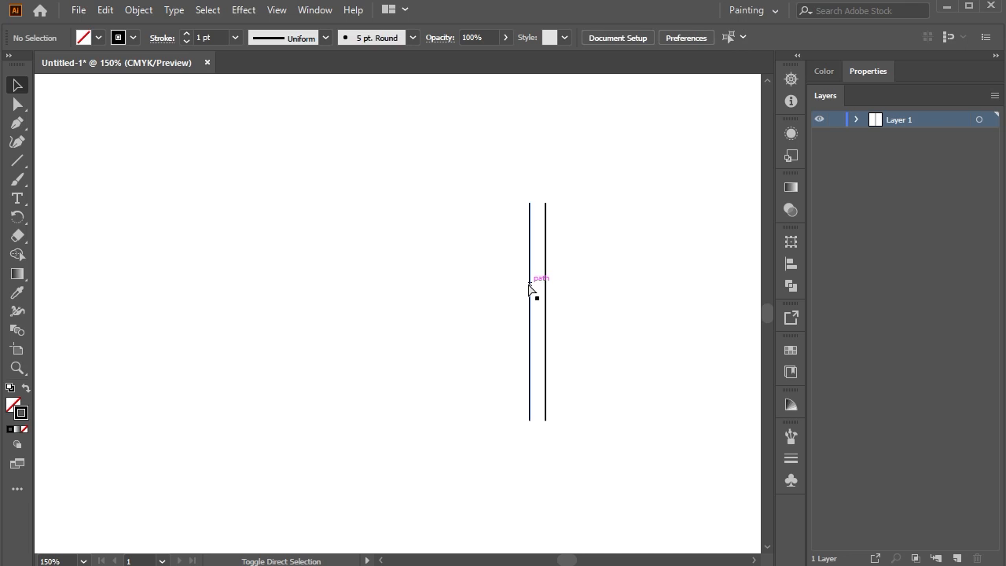
Step: Undo the last change, then duplicate the two vertical lines sideways repeatedly to build a row of fourteen parallel lines
{"action": "key", "text": "ctrl+z"}
{"action": "key", "text": "ctrl+a"}
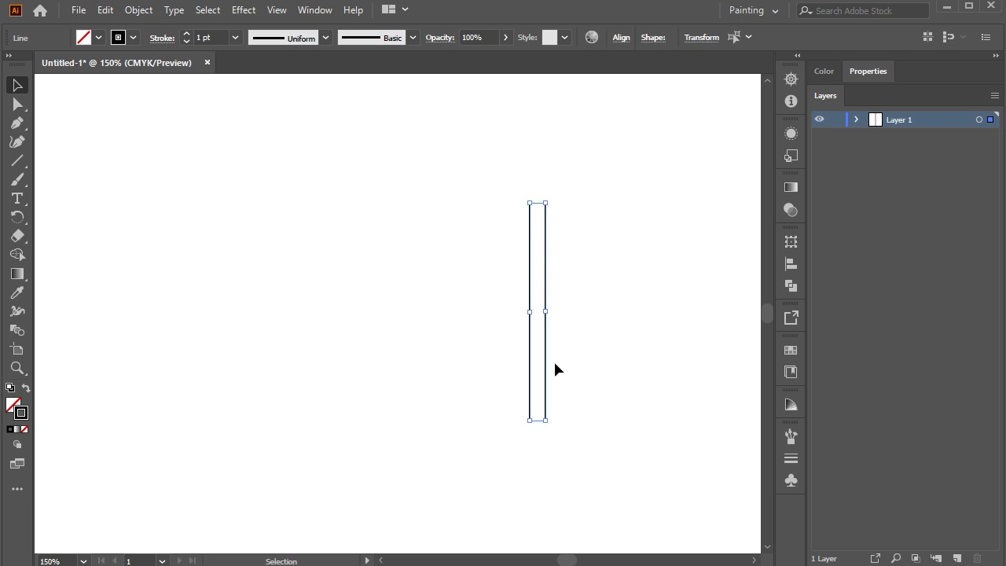
{"action": "left_click_drag", "start_coordinate": [545, 354], "coordinate": [514, 356]}
{"action": "left_click_drag", "start_coordinate": [615, 373], "coordinate": [460, 349]}
{"action": "left_click_drag", "start_coordinate": [529, 357], "coordinate": [466, 357]}
{"action": "left_click_drag", "start_coordinate": [595, 400], "coordinate": [416, 349]}
{"action": "left_click", "coordinate": [413, 381]}
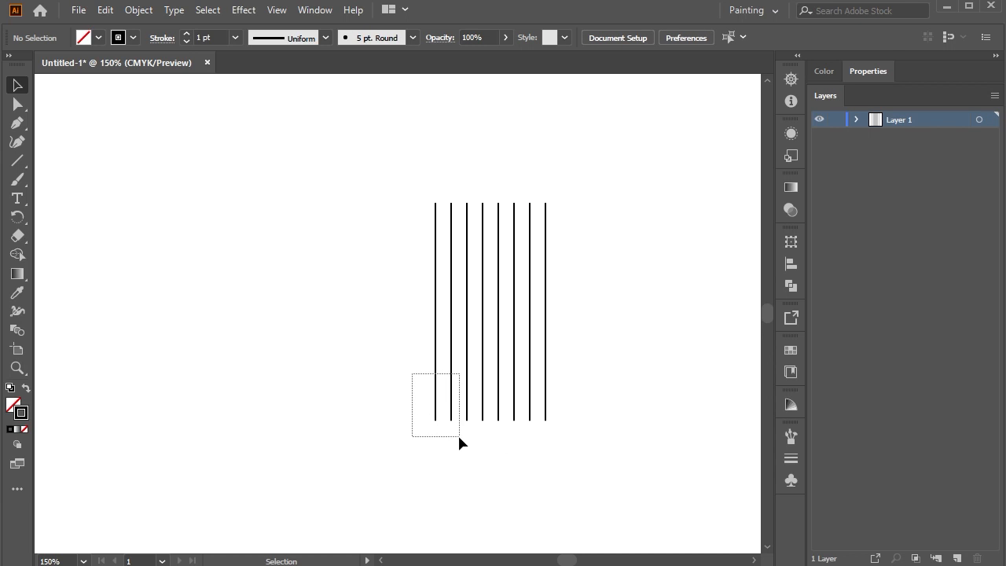
{"action": "left_click_drag", "start_coordinate": [483, 454], "coordinate": [515, 465]}
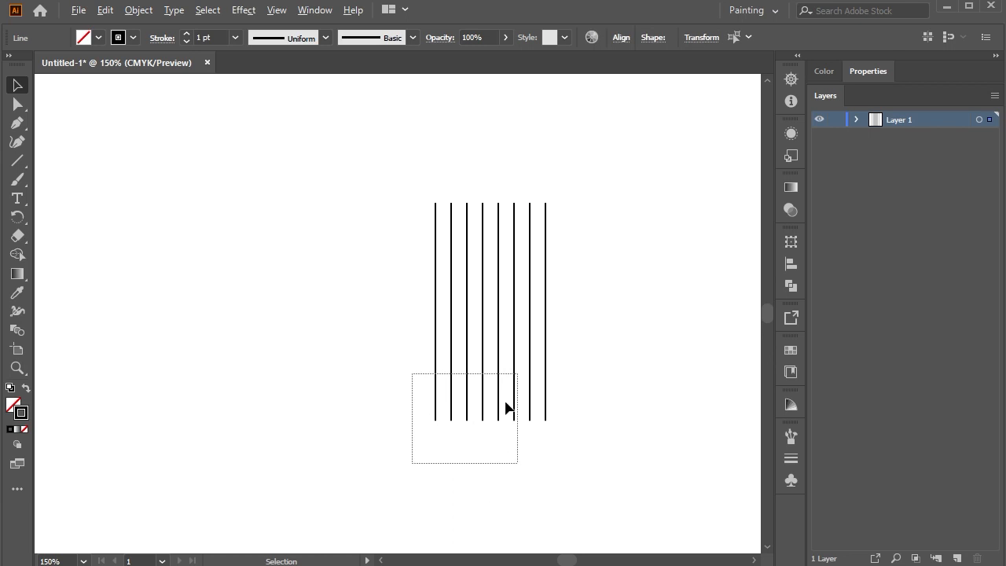
{"action": "left_click_drag", "start_coordinate": [508, 406], "coordinate": [406, 397]}
{"action": "left_click", "coordinate": [604, 444]}
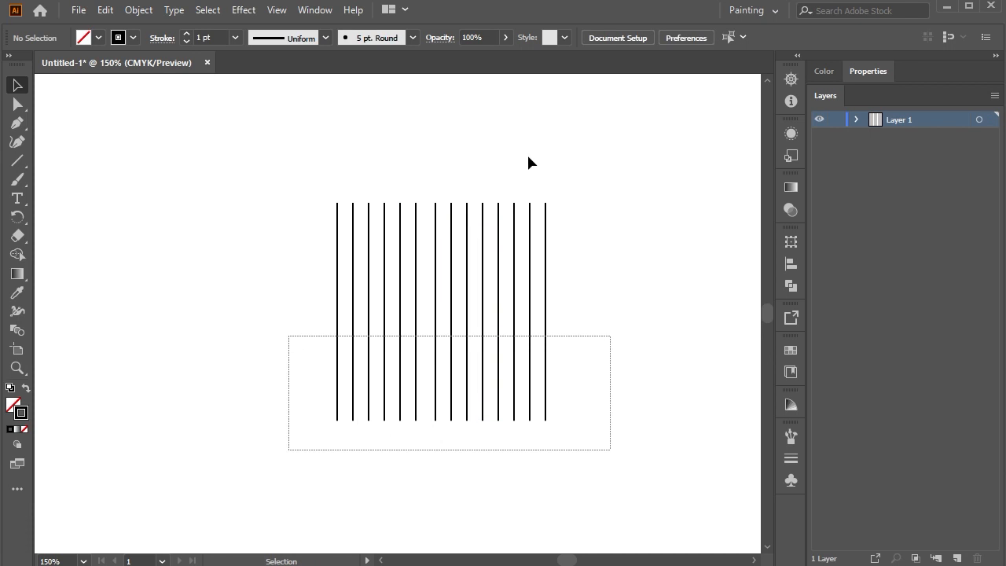
Step: Distribute all fourteen lines evenly by their horizontal centers and lengthen them to 12p6
{"action": "left_click_drag", "start_coordinate": [610, 131], "coordinate": [325, 283]}
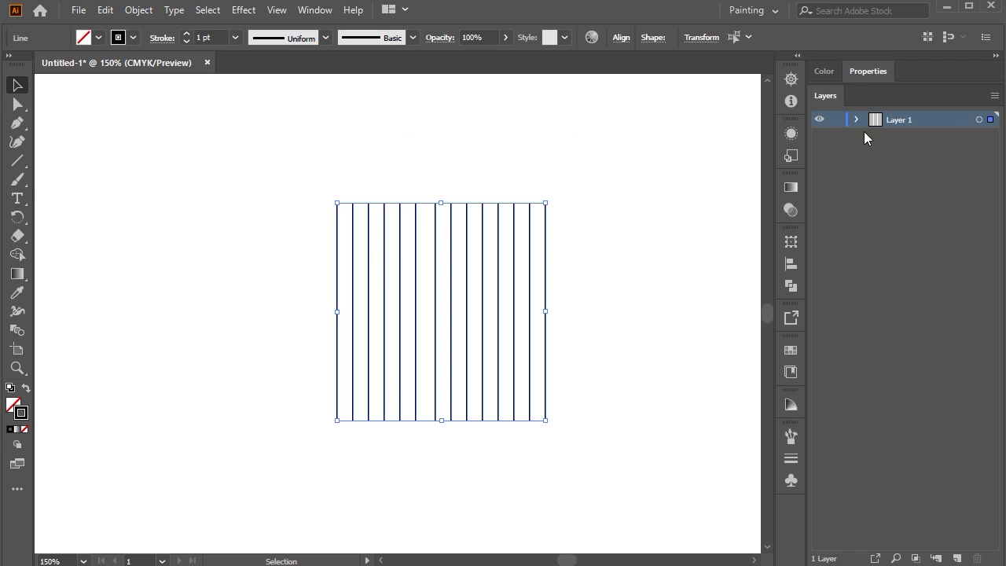
{"action": "left_click", "coordinate": [867, 71]}
{"action": "left_click", "coordinate": [986, 399]}
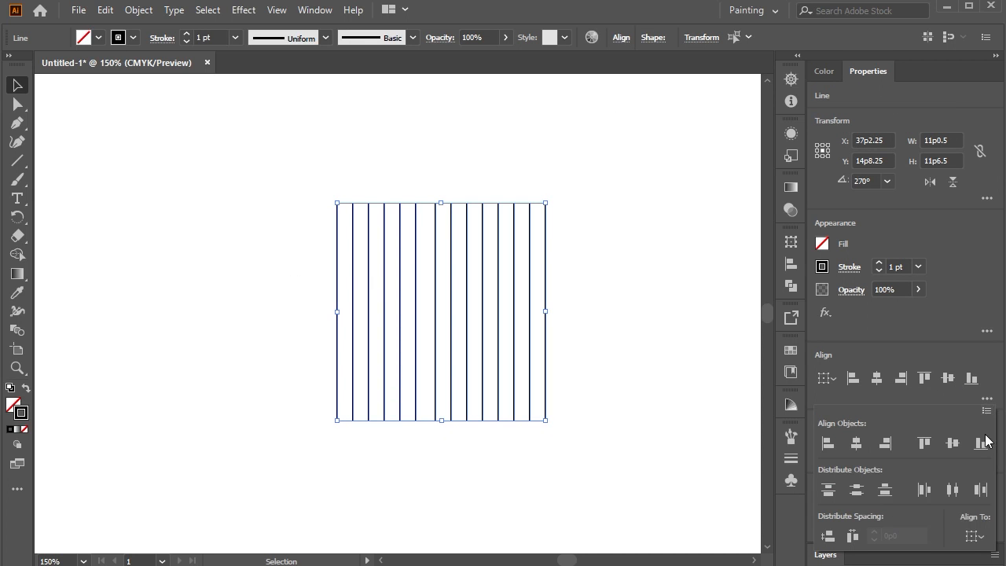
{"action": "left_click", "coordinate": [951, 489]}
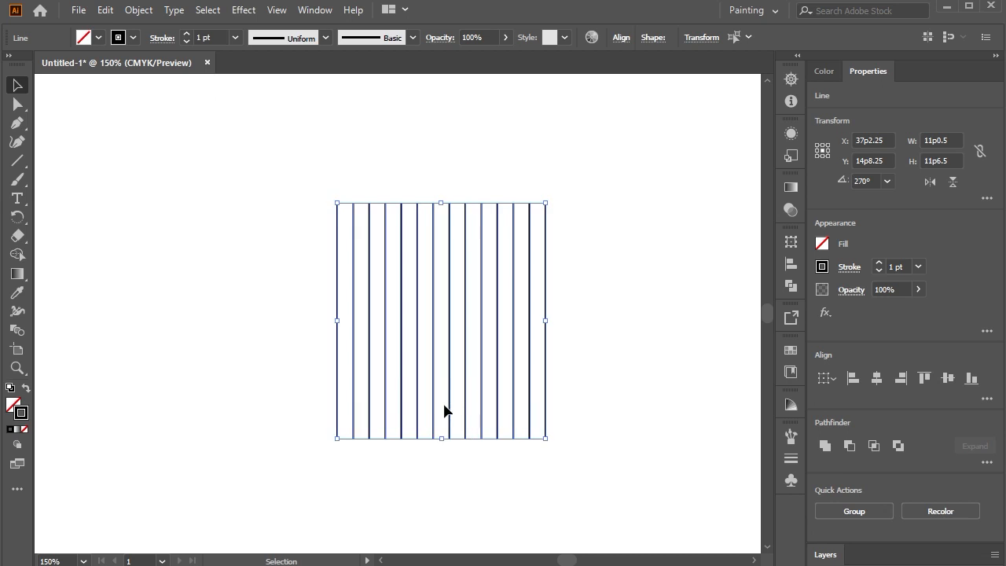
{"action": "left_click_drag", "start_coordinate": [622, 405], "coordinate": [259, 318]}
{"action": "scroll", "coordinate": [256, 283], "scroll_direction": "down", "scroll_amount": 1}
{"action": "left_click", "coordinate": [254, 278]}
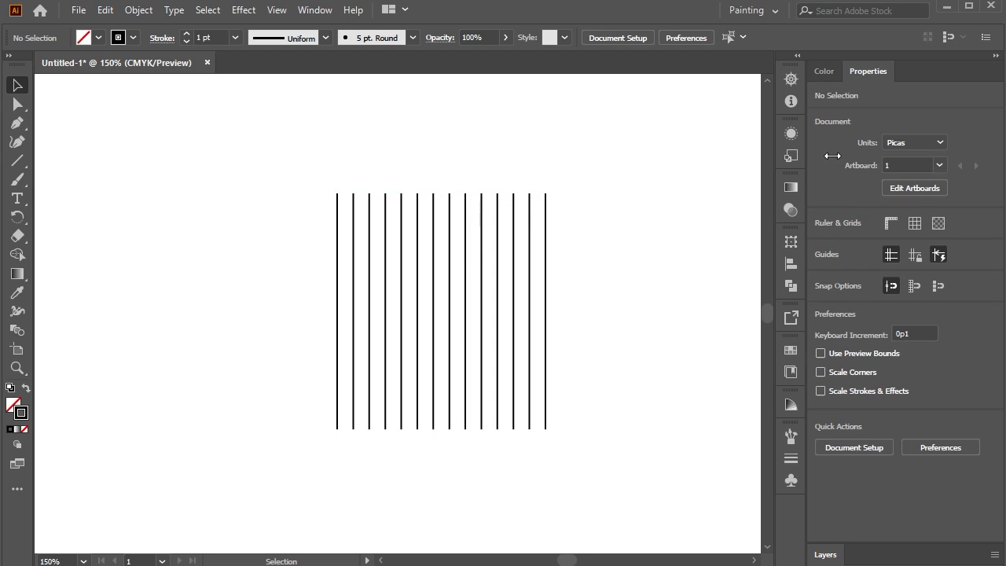
Step: Remove the stroke from all the lines and give them a black fill
{"action": "left_click_drag", "start_coordinate": [282, 143], "coordinate": [649, 378]}
{"action": "left_click", "coordinate": [132, 37]}
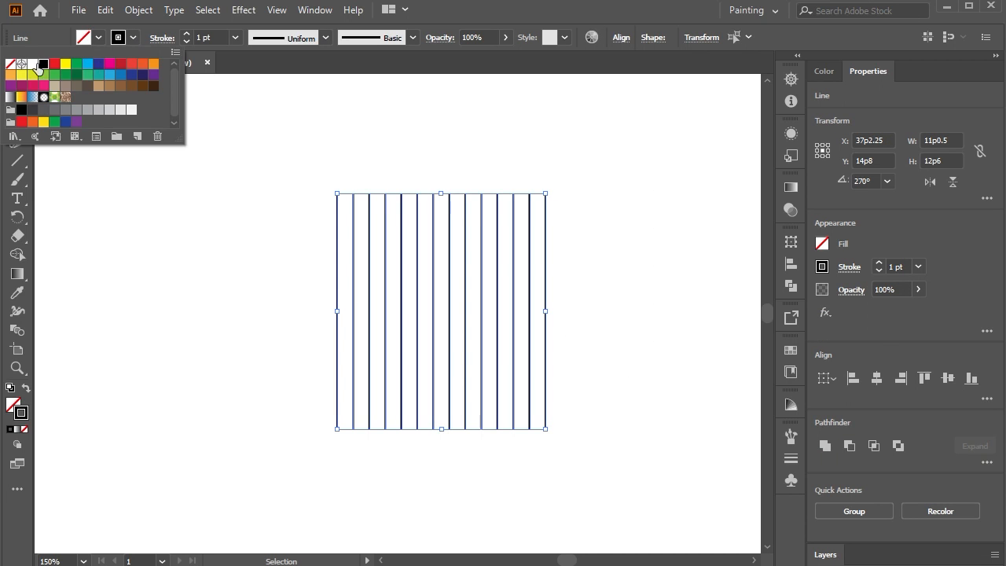
{"action": "left_click", "coordinate": [10, 62]}
{"action": "left_click", "coordinate": [84, 39]}
{"action": "left_click", "coordinate": [43, 61]}
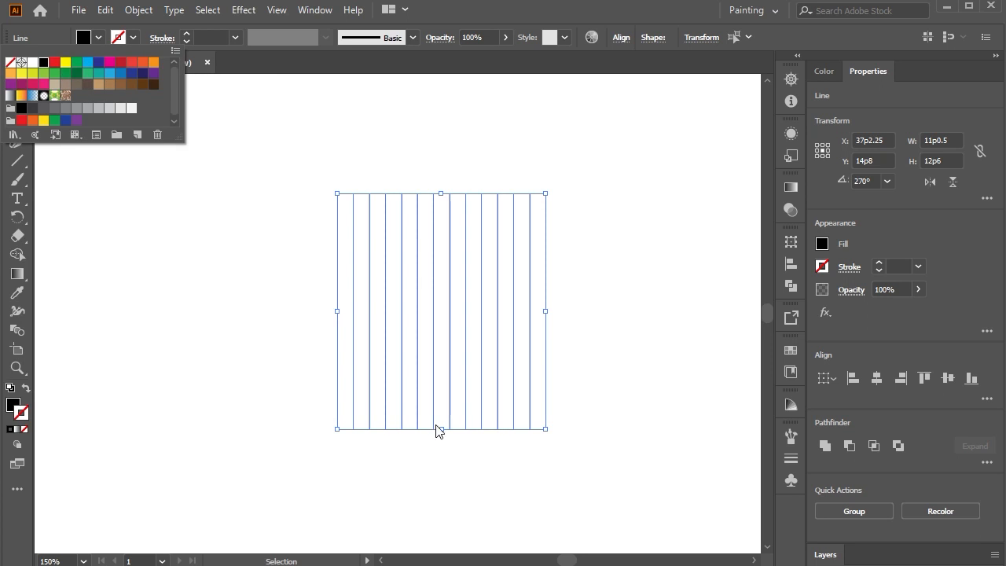
Step: Enlarge the whole line set to about 12p5 wide and 16p3 high
{"action": "left_click_drag", "start_coordinate": [438, 429], "coordinate": [441, 499]}
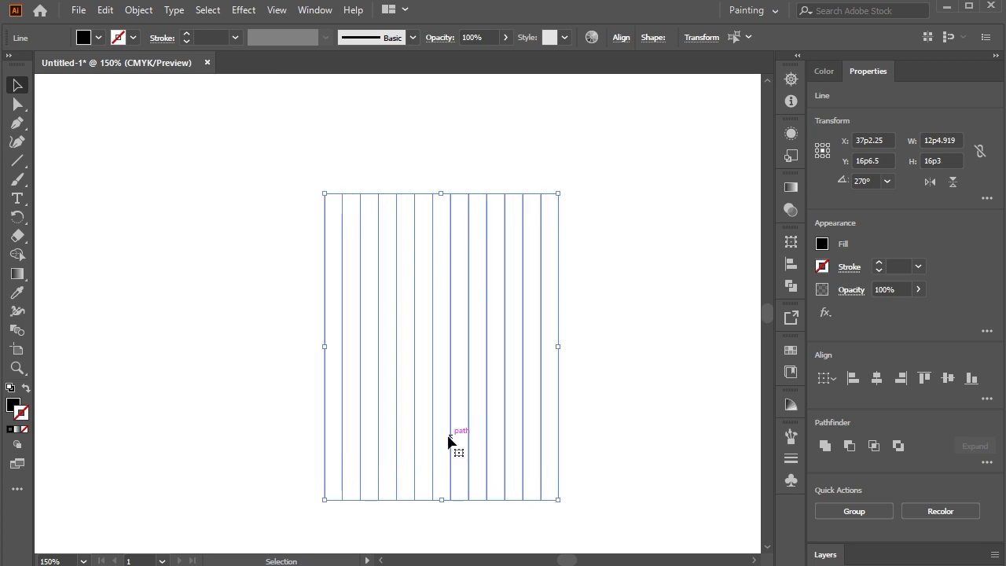
{"action": "left_click_drag", "start_coordinate": [448, 418], "coordinate": [453, 354]}
{"action": "left_click", "coordinate": [631, 275]}
{"action": "scroll", "coordinate": [631, 276], "scroll_direction": "down", "scroll_amount": 2}
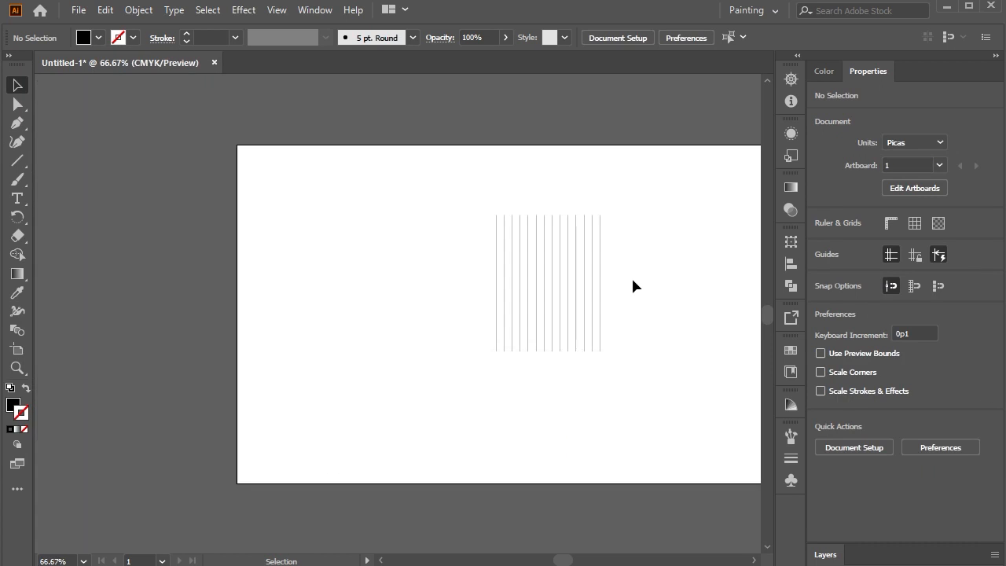
Step: Place a spare copy of the line set near the artboard's left edge
{"action": "left_click_drag", "start_coordinate": [407, 245], "coordinate": [684, 393]}
{"action": "left_click", "coordinate": [632, 302]}
{"action": "left_click_drag", "start_coordinate": [472, 216], "coordinate": [634, 316]}
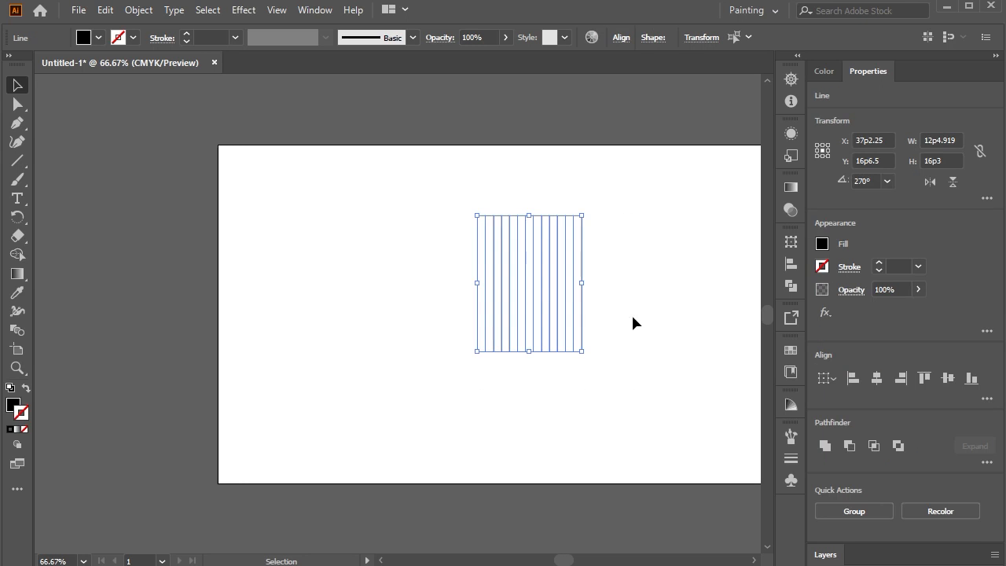
{"action": "left_click_drag", "start_coordinate": [532, 275], "coordinate": [287, 247]}
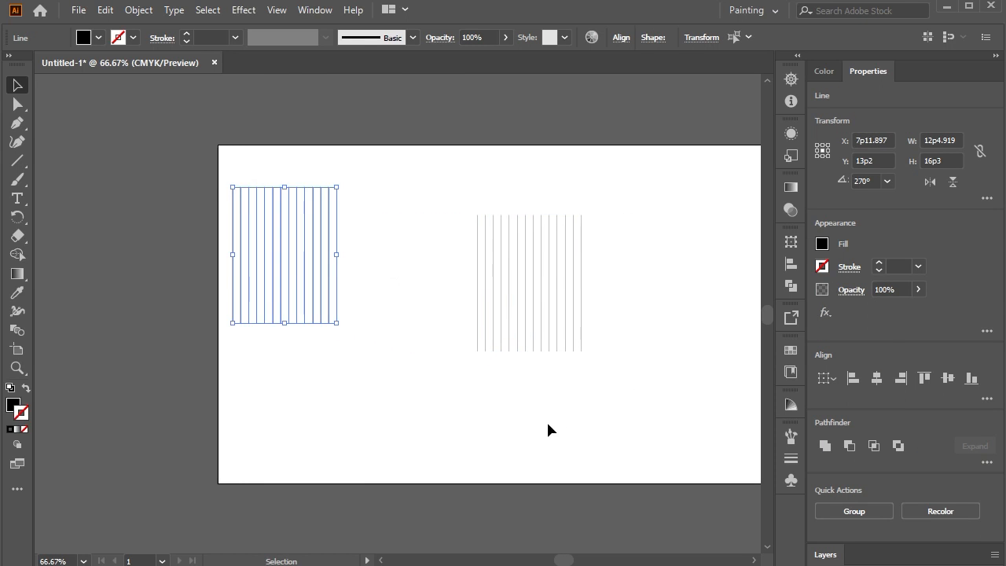
{"action": "left_click", "coordinate": [684, 358]}
Step: Move the original line set further right on the artboard
{"action": "scroll", "coordinate": [685, 358], "scroll_direction": "up", "scroll_amount": 1}
{"action": "scroll", "coordinate": [686, 359], "scroll_direction": "up", "scroll_amount": 1}
{"action": "left_click_drag", "start_coordinate": [662, 458], "coordinate": [302, 177]}
{"action": "left_click_drag", "start_coordinate": [504, 340], "coordinate": [593, 348]}
{"action": "left_click", "coordinate": [666, 424]}
Step: Nudge the rightmost line of the original set outward to widen the set to about 12p11
{"action": "left_click_drag", "start_coordinate": [679, 434], "coordinate": [609, 321]}
{"action": "key", "text": "Right"}
{"action": "key", "text": "Right"}
{"action": "key", "text": "Right"}
{"action": "key", "text": "Right"}
{"action": "key", "text": "Right"}
{"action": "key", "text": "Right"}
{"action": "key", "text": "Right"}
{"action": "key", "text": "Right"}
{"action": "key", "text": "Right"}
{"action": "key", "text": "Right"}
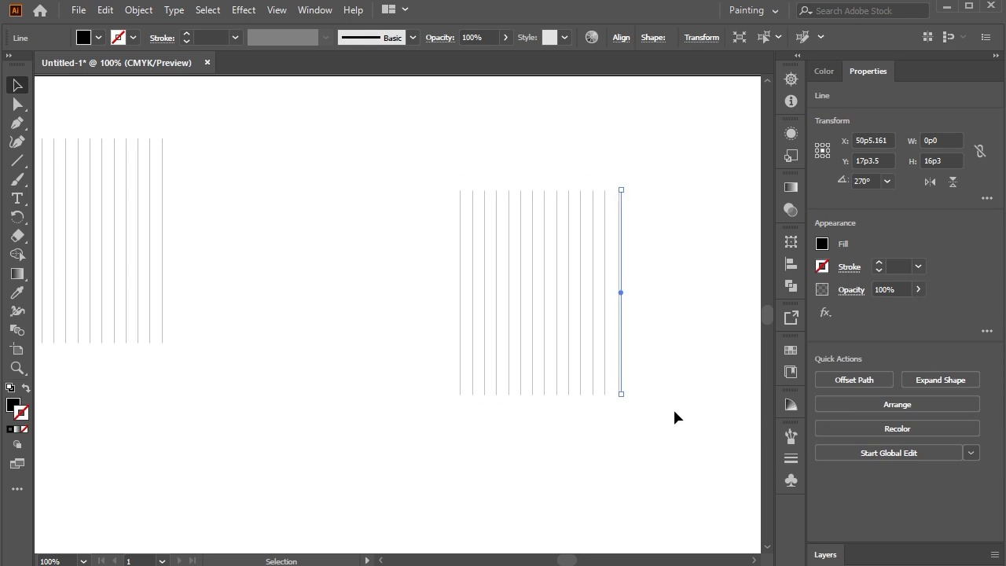
{"action": "key", "text": "Left"}
{"action": "key", "text": "Left"}
{"action": "key", "text": "Left"}
{"action": "key", "text": "Left"}
Step: Distribute the lines of the widened set evenly by their horizontal centers
{"action": "left_click_drag", "start_coordinate": [649, 422], "coordinate": [436, 332]}
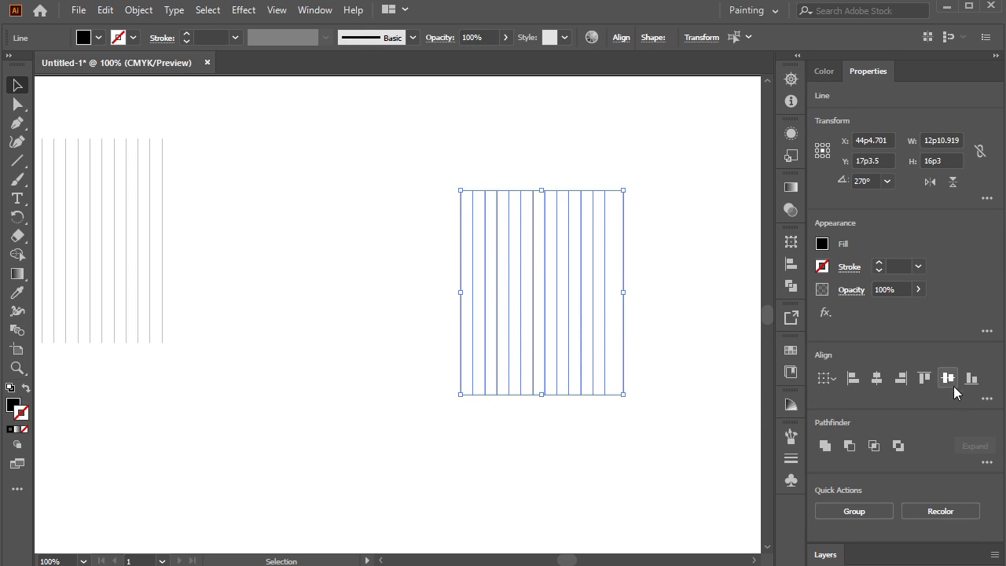
{"action": "left_click", "coordinate": [986, 398]}
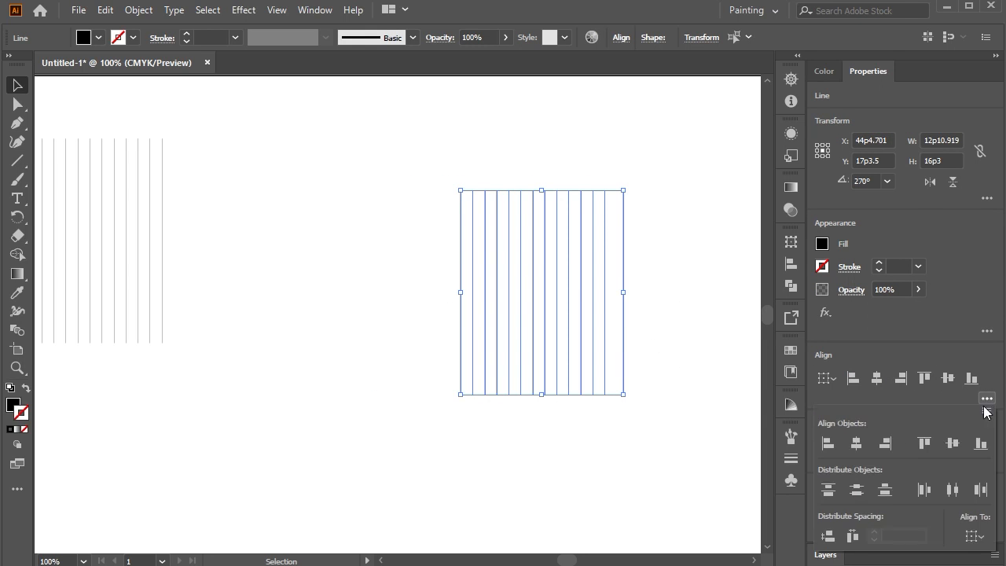
{"action": "left_click", "coordinate": [952, 490]}
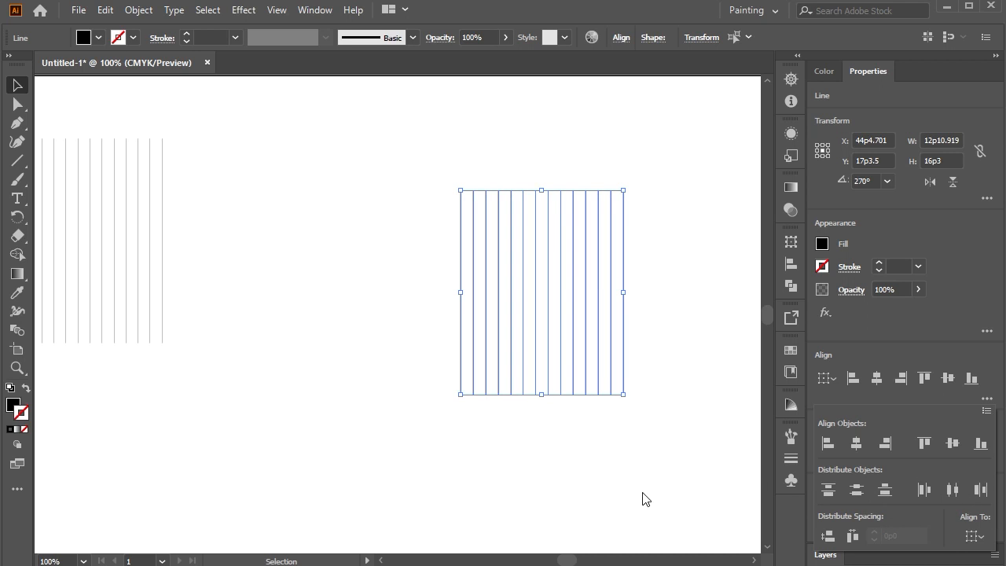
{"action": "left_click", "coordinate": [551, 425]}
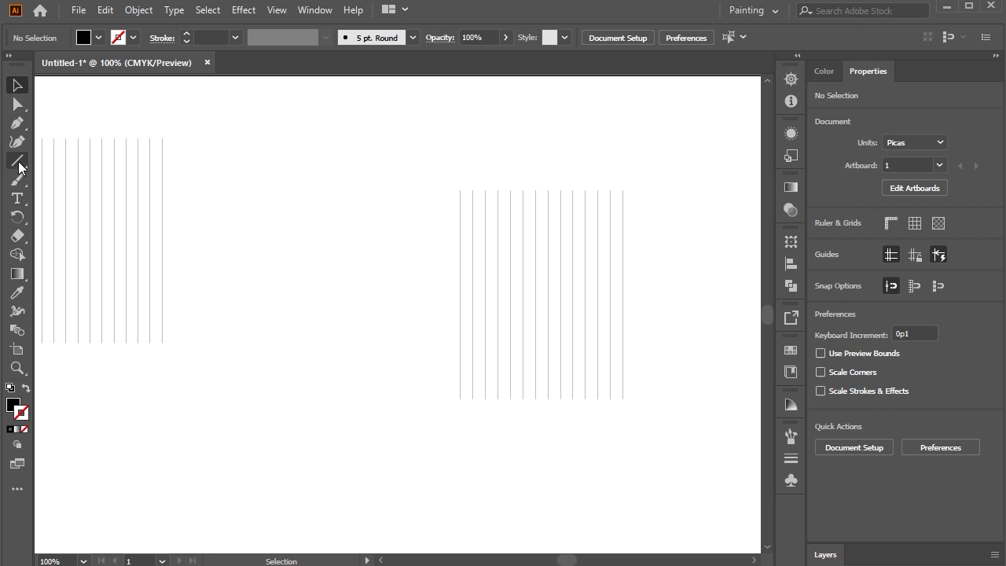
Step: Draw a hexagon about 16p10 wide with the Polygon tool and position it between the two line sets
{"action": "left_click_drag", "start_coordinate": [18, 161], "coordinate": [88, 195]}
{"action": "left_click_drag", "start_coordinate": [269, 218], "coordinate": [324, 312]}
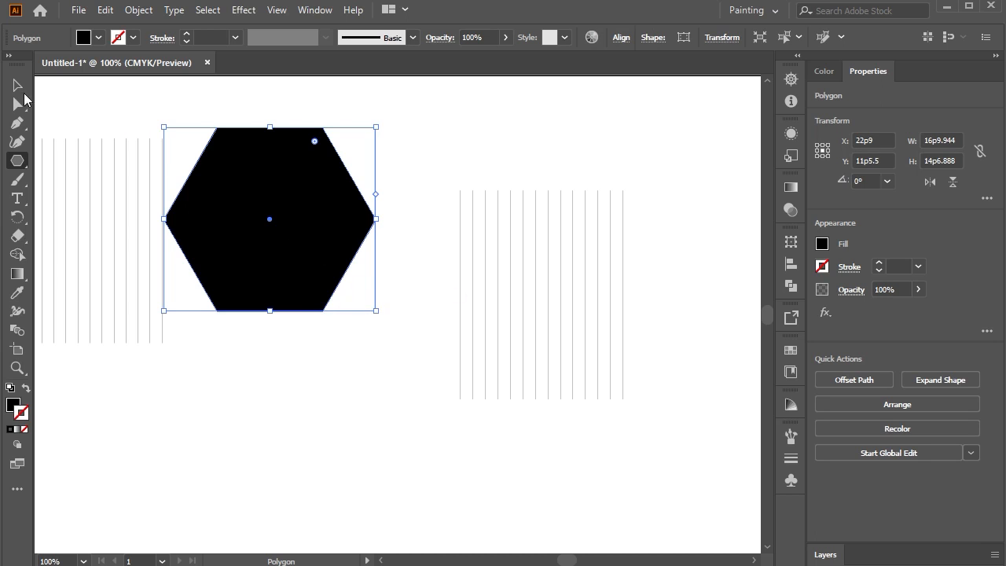
{"action": "left_click", "coordinate": [19, 87]}
{"action": "key", "text": "space"}
{"action": "left_click_drag", "start_coordinate": [293, 223], "coordinate": [324, 291]}
{"action": "key", "text": "space"}
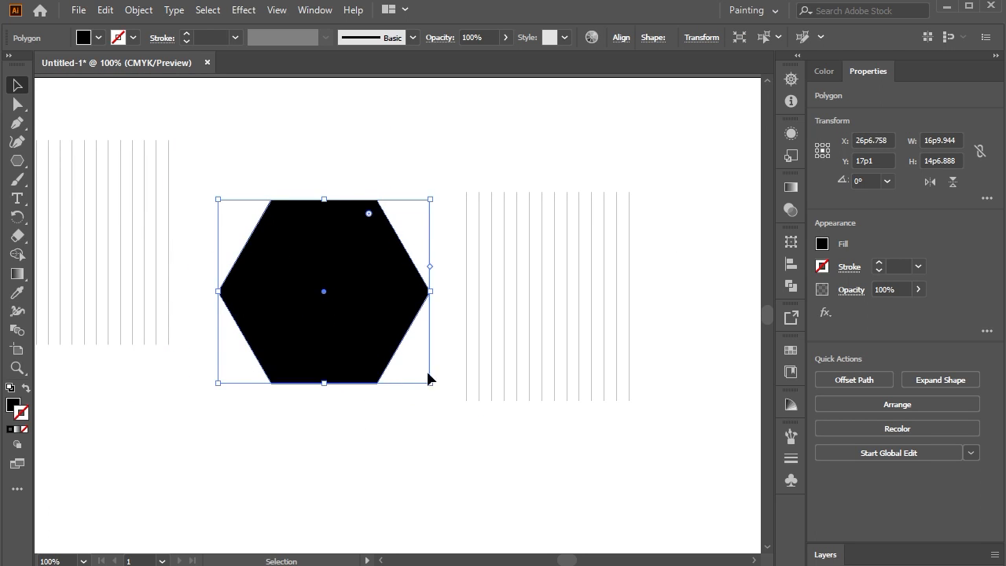
Step: Remove the hexagon's fill and give it a black 1 pt stroke
{"action": "left_click", "coordinate": [12, 407]}
{"action": "left_click", "coordinate": [25, 429]}
{"action": "left_click", "coordinate": [23, 417]}
{"action": "left_click", "coordinate": [9, 429]}
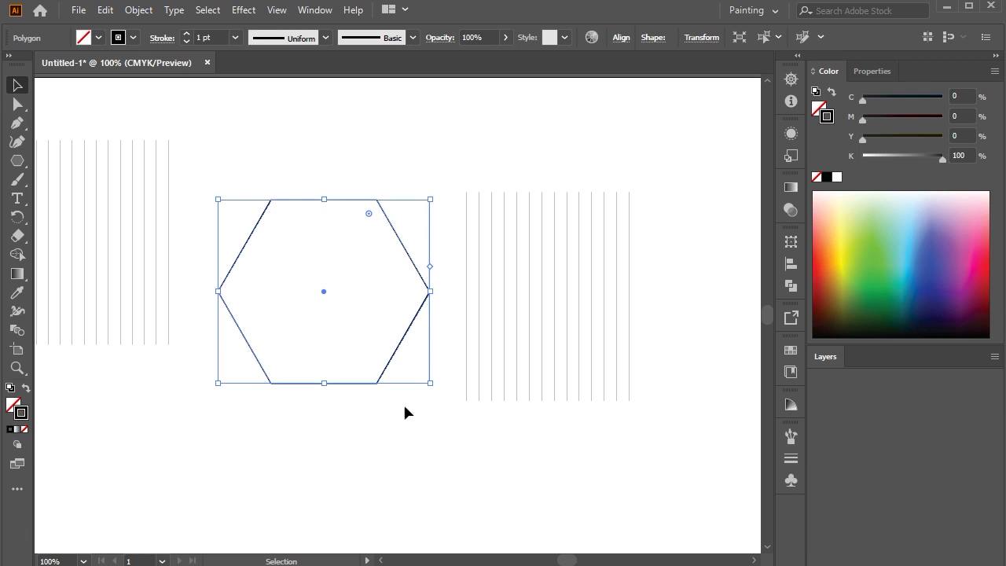
Step: Rotate the hexagon so a corner points up, place it over the right line set and scale it to the set's width
{"action": "left_click_drag", "start_coordinate": [431, 396], "coordinate": [217, 415]}
{"action": "left_click_drag", "start_coordinate": [324, 290], "coordinate": [558, 297]}
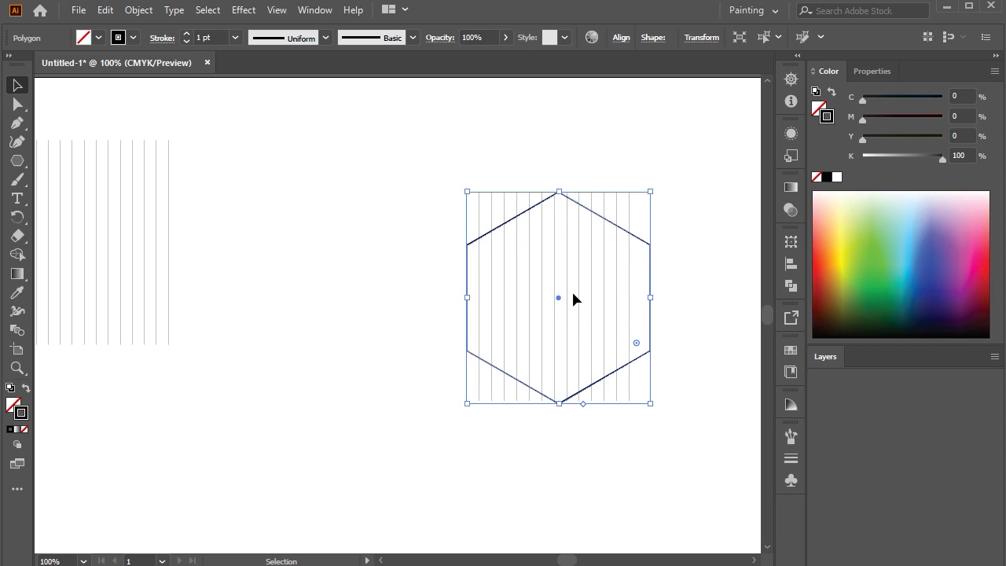
{"action": "scroll", "coordinate": [634, 274], "scroll_direction": "up", "scroll_amount": 1}
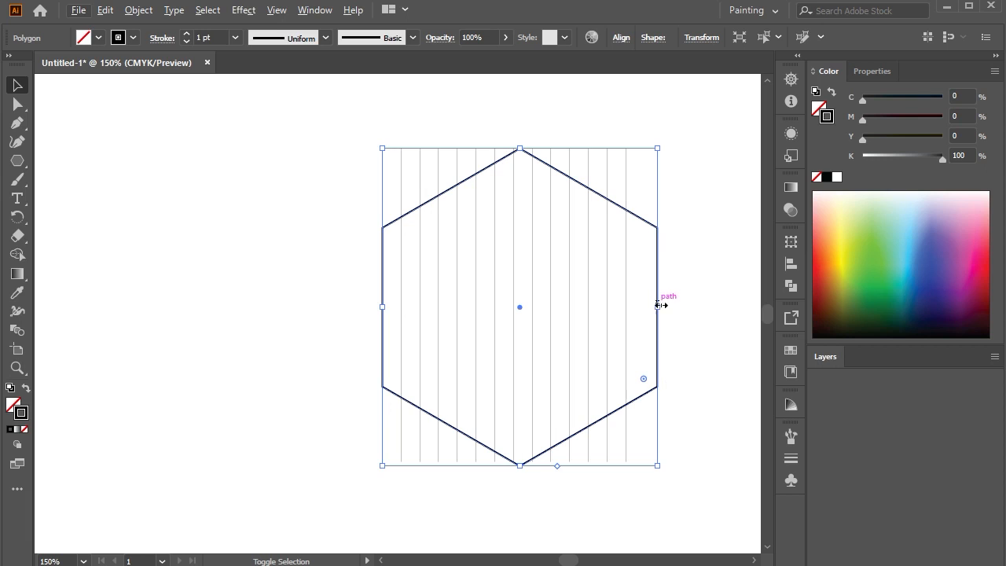
{"action": "left_click_drag", "start_coordinate": [657, 305], "coordinate": [656, 336]}
{"action": "left_click", "coordinate": [651, 328]}
{"action": "scroll", "coordinate": [650, 322], "scroll_direction": "up", "scroll_amount": 1}
{"action": "scroll", "coordinate": [663, 361], "scroll_direction": "down", "scroll_amount": 1}
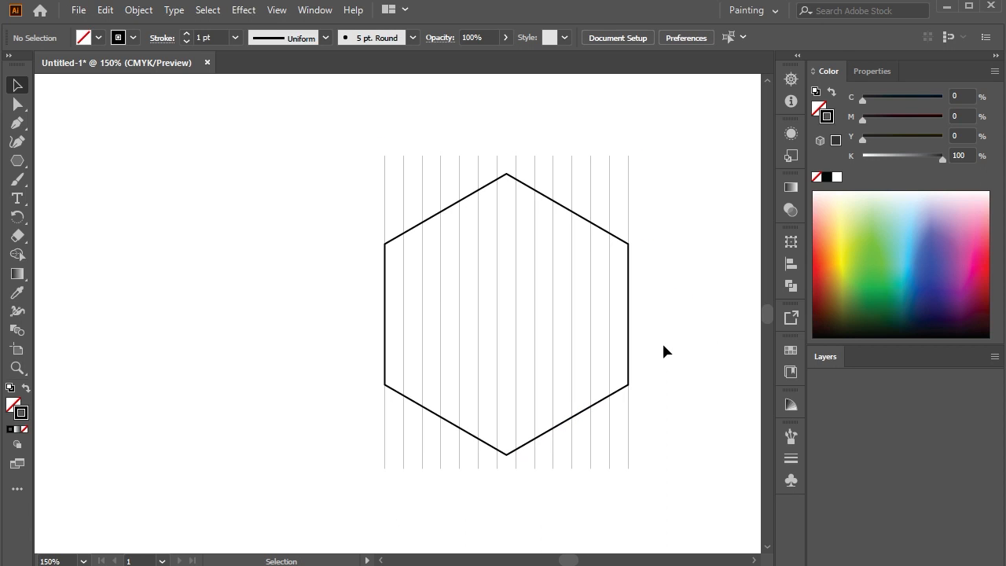
Step: Align the hexagon and the line set to each other by their vertical centers
{"action": "left_click_drag", "start_coordinate": [344, 140], "coordinate": [716, 472]}
{"action": "left_click", "coordinate": [867, 70]}
{"action": "left_click", "coordinate": [948, 380]}
Step: Create a reflected copy of the vertical lines at a 135° axis angle
{"action": "right_click", "coordinate": [715, 388]}
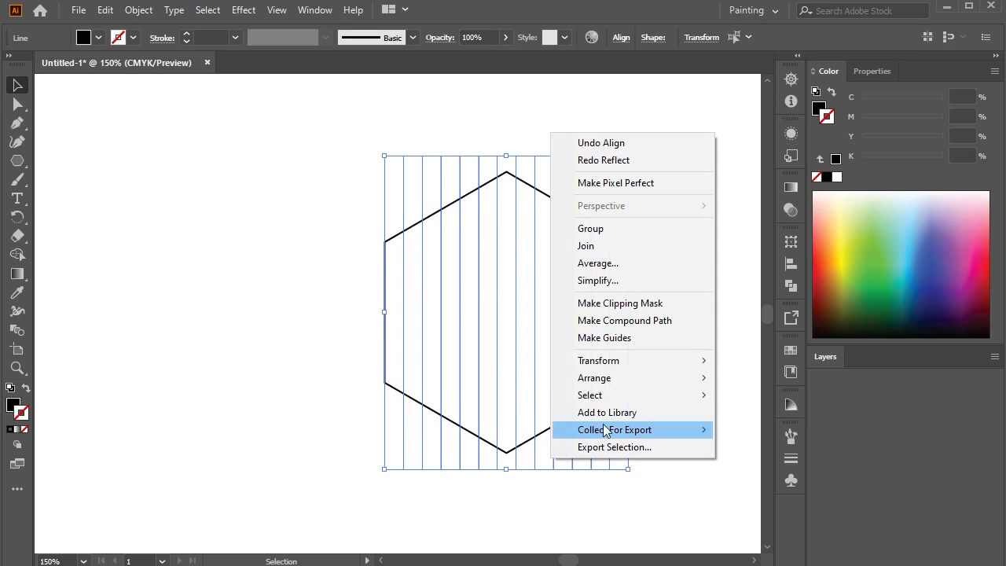
{"action": "mouse_move", "coordinate": [626, 365]}
{"action": "left_click", "coordinate": [769, 422]}
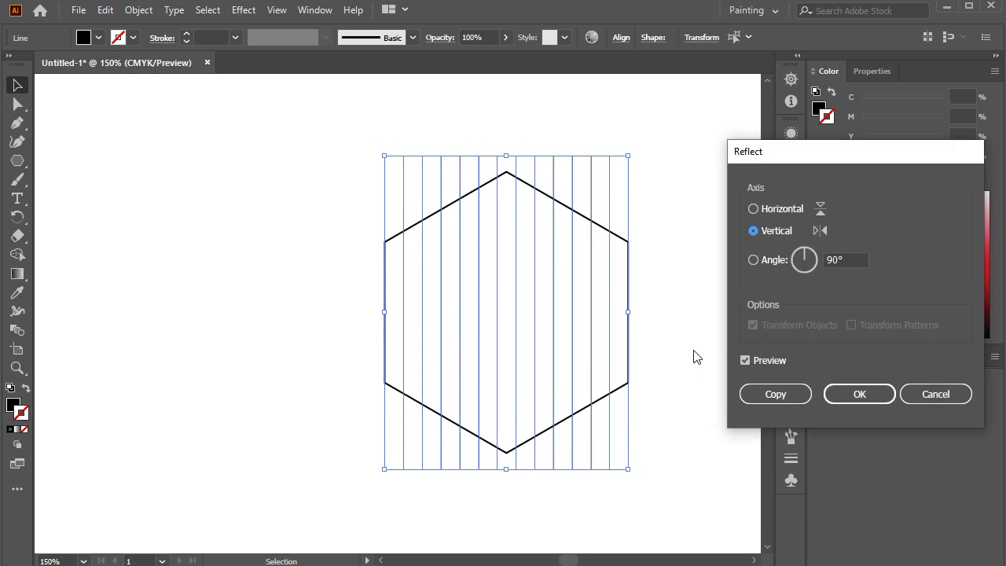
{"action": "left_click", "coordinate": [833, 256]}
{"action": "scroll", "coordinate": [832, 256], "scroll_direction": "up", "scroll_amount": 20}
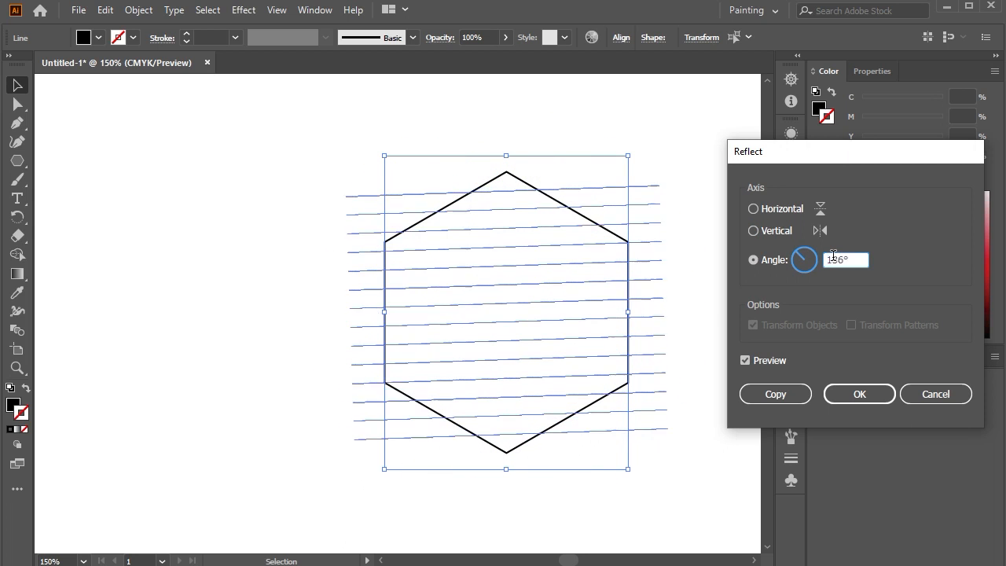
{"action": "scroll", "coordinate": [832, 256], "scroll_direction": "up", "scroll_amount": 8}
{"action": "scroll", "coordinate": [833, 255], "scroll_direction": "down", "scroll_amount": 4}
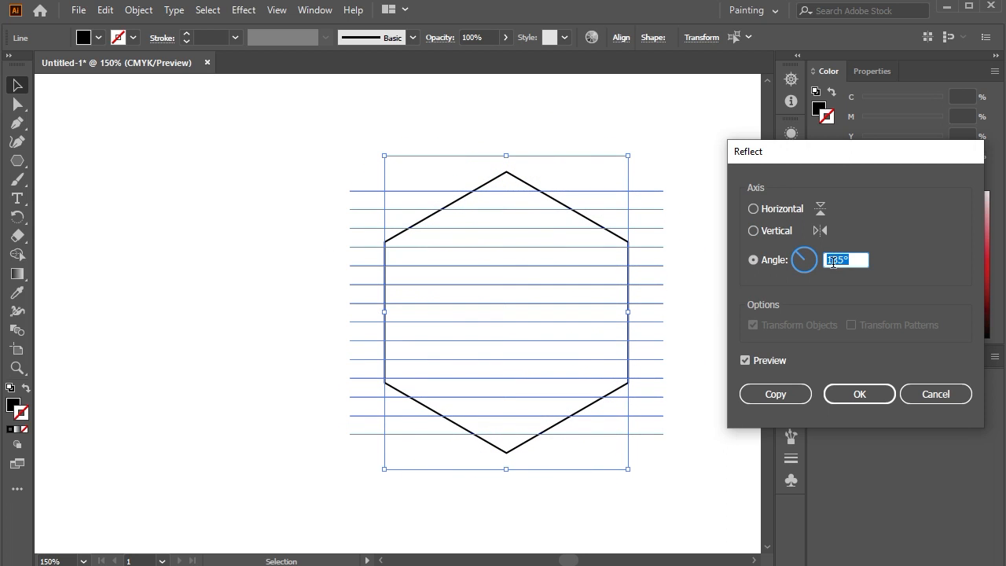
{"action": "left_click", "coordinate": [791, 393]}
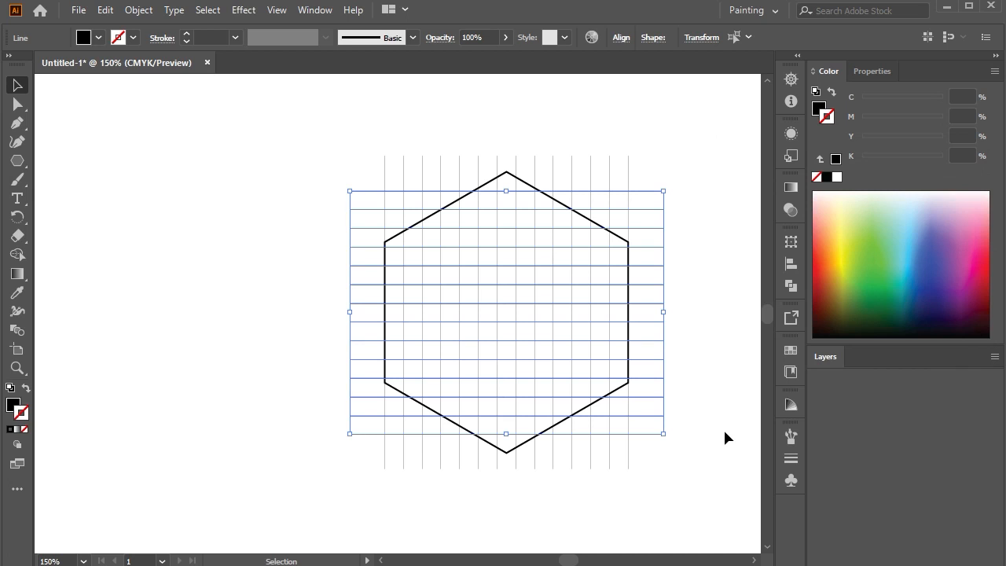
{"action": "left_click_drag", "start_coordinate": [668, 499], "coordinate": [359, 459]}
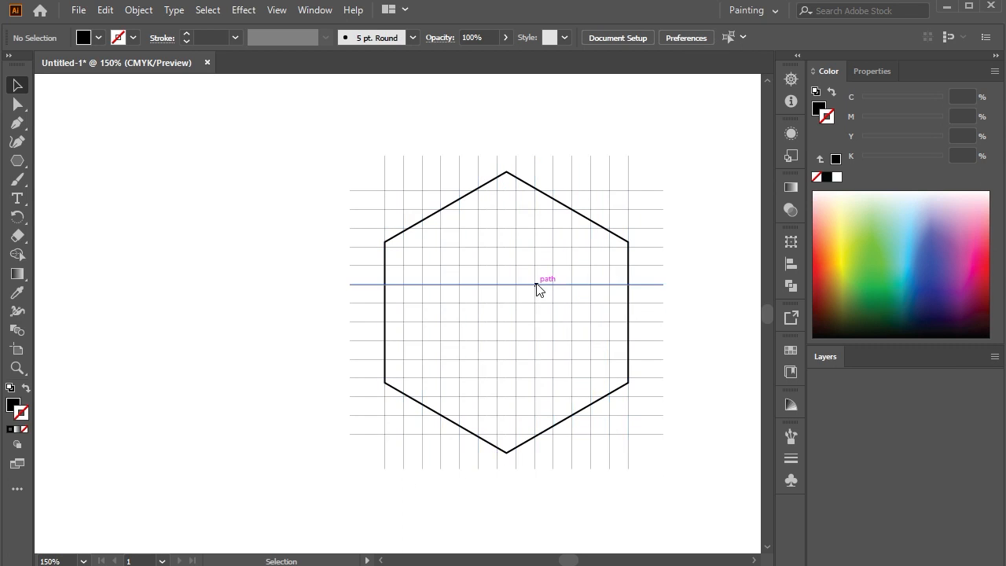
{"action": "right_click", "coordinate": [537, 288]}
{"action": "left_click_drag", "start_coordinate": [651, 483], "coordinate": [364, 468]}
{"action": "right_click", "coordinate": [550, 410]}
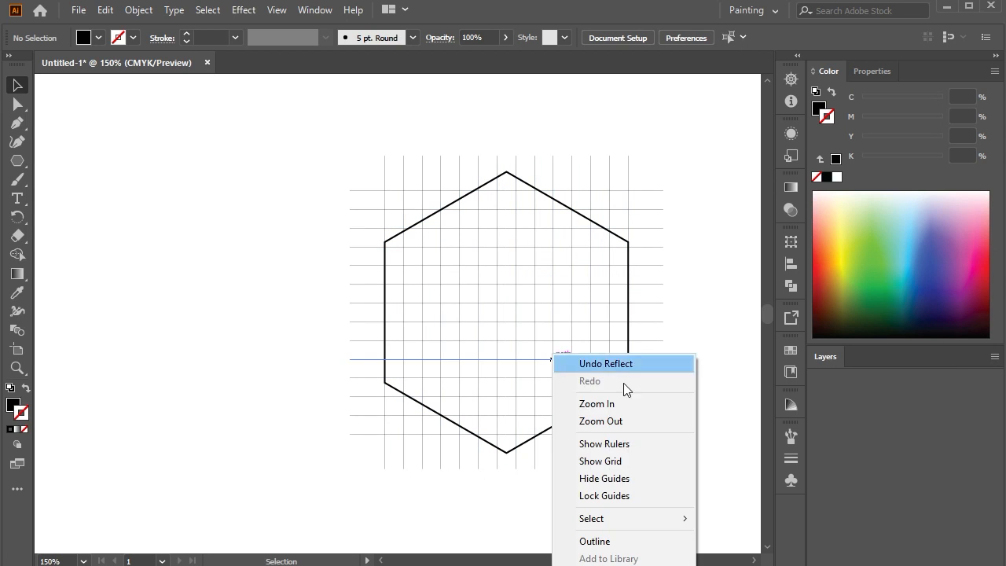
{"action": "left_click", "coordinate": [715, 496]}
Step: Create a reflected copy of the vertical lines at a 120° axis angle
{"action": "left_click_drag", "start_coordinate": [705, 499], "coordinate": [493, 489]}
{"action": "right_click", "coordinate": [383, 464]}
{"action": "key", "text": "ctrl+z"}
{"action": "right_click", "coordinate": [499, 464]}
{"action": "mouse_move", "coordinate": [652, 364]}
{"action": "left_click", "coordinate": [735, 418]}
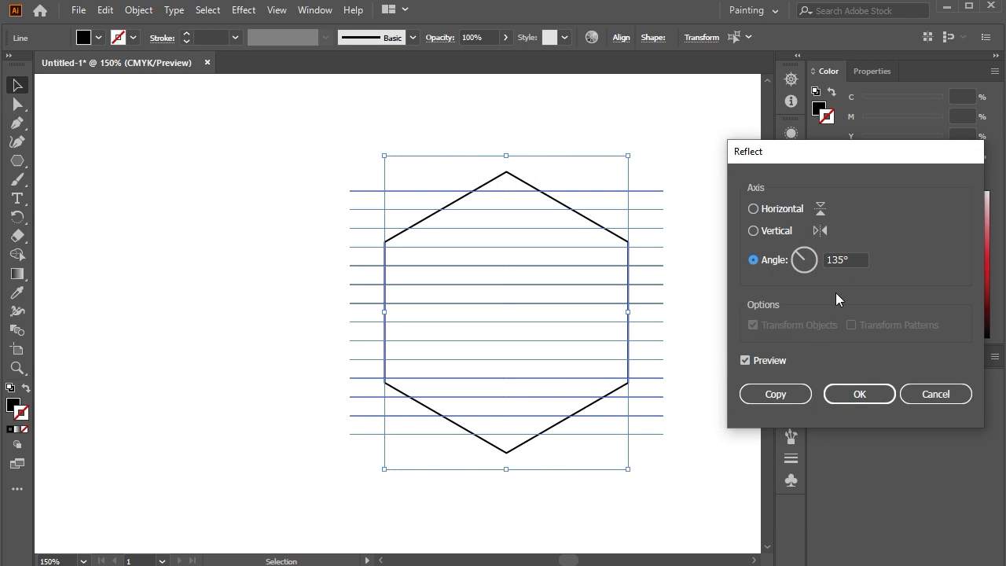
{"action": "left_click", "coordinate": [842, 260]}
{"action": "scroll", "coordinate": [843, 261], "scroll_direction": "down", "scroll_amount": 16}
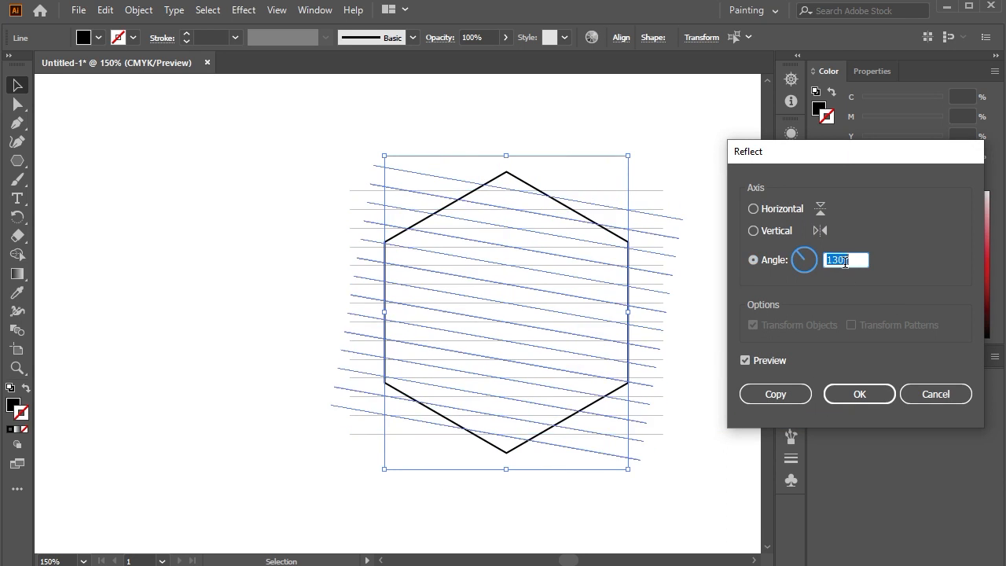
{"action": "scroll", "coordinate": [844, 262], "scroll_direction": "up", "scroll_amount": 1}
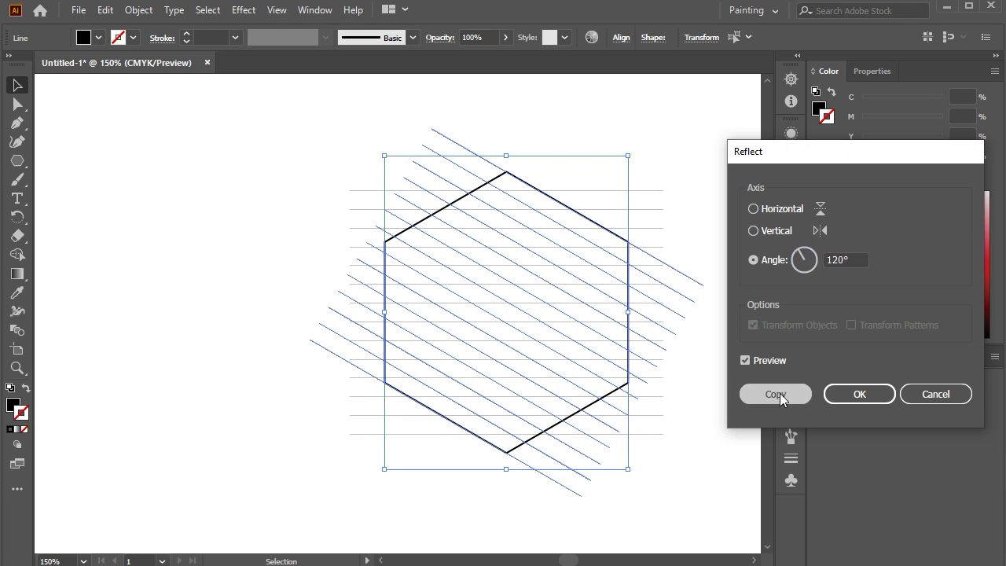
{"action": "left_click", "coordinate": [778, 393]}
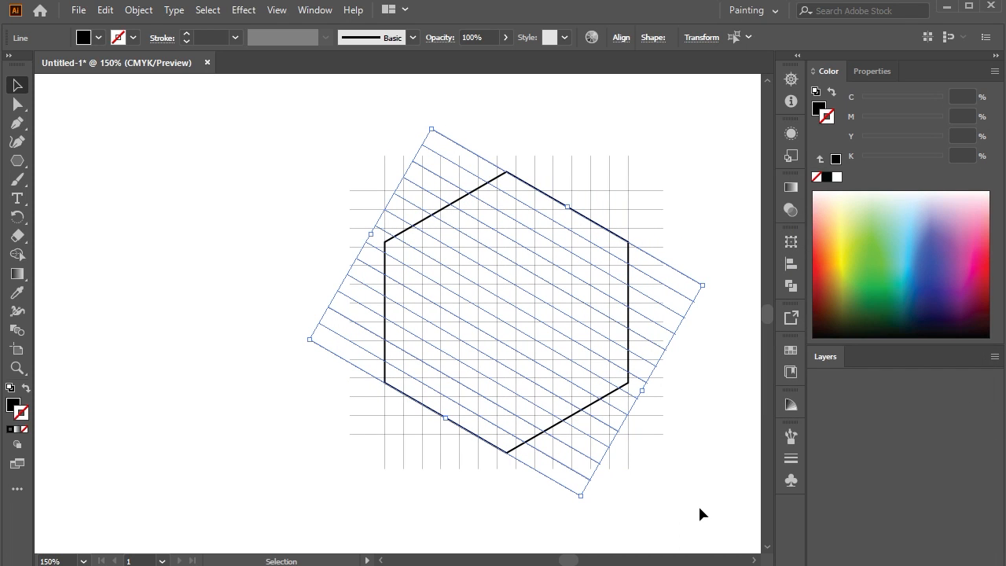
Step: Create a reflected copy of the slanted lines at a 90° axis angle to complete the crossing diagonals
{"action": "right_click", "coordinate": [341, 361]}
{"action": "mouse_move", "coordinate": [373, 259]}
{"action": "left_click", "coordinate": [579, 317]}
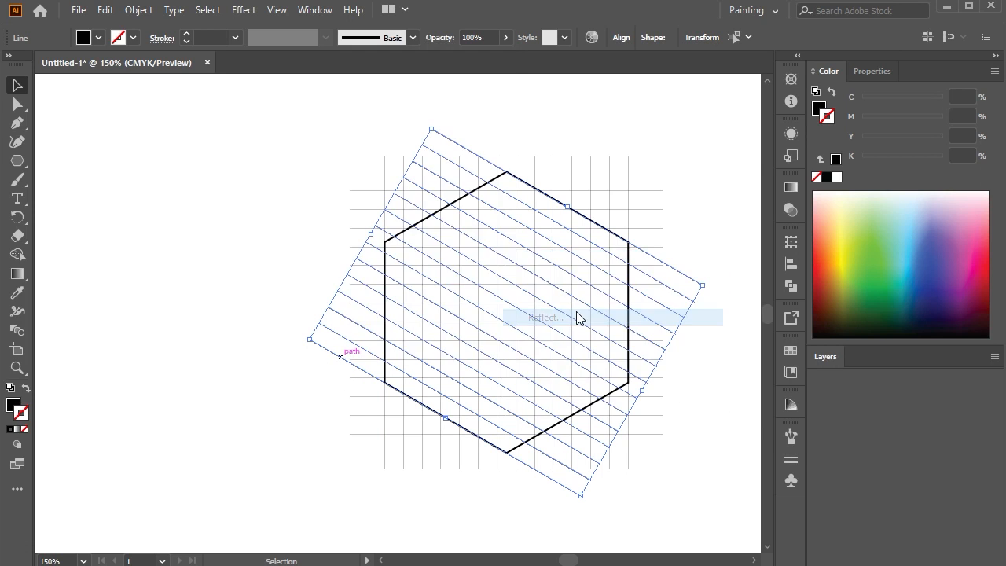
{"action": "left_click", "coordinate": [837, 257]}
{"action": "scroll", "coordinate": [838, 256], "scroll_direction": "up", "scroll_amount": 15}
{"action": "scroll", "coordinate": [838, 257], "scroll_direction": "down", "scroll_amount": 20}
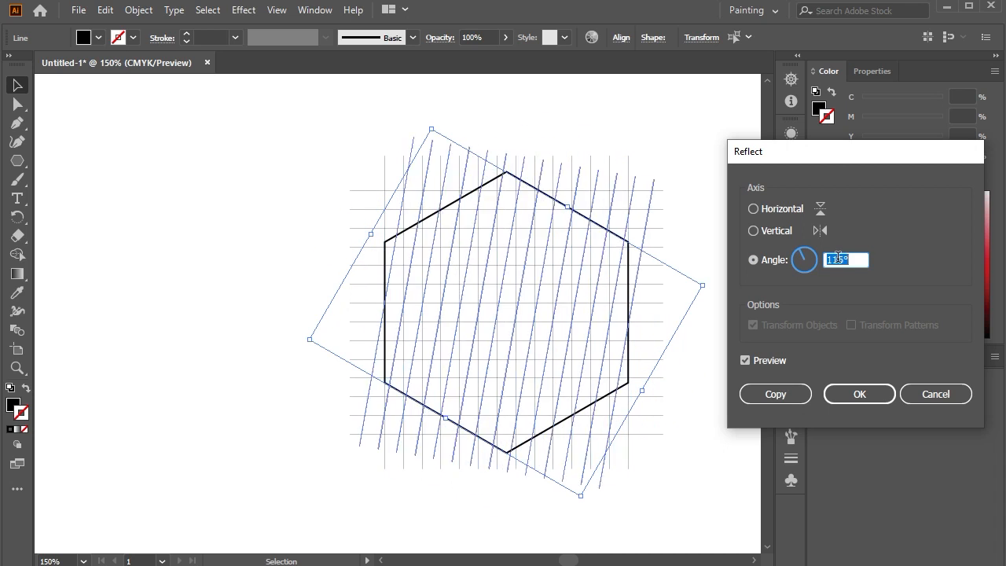
{"action": "scroll", "coordinate": [838, 258], "scroll_direction": "down", "scroll_amount": 13}
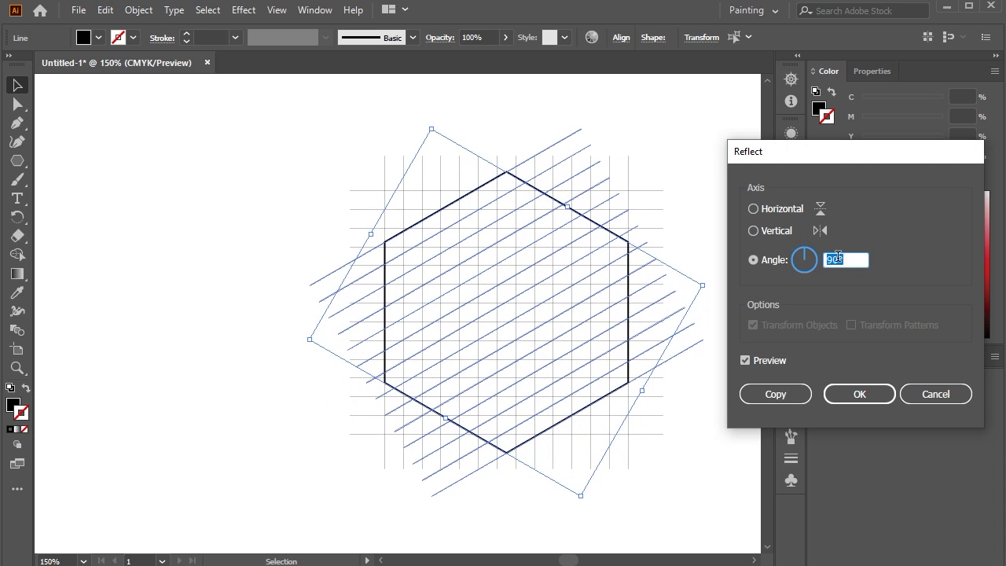
{"action": "left_click", "coordinate": [773, 394]}
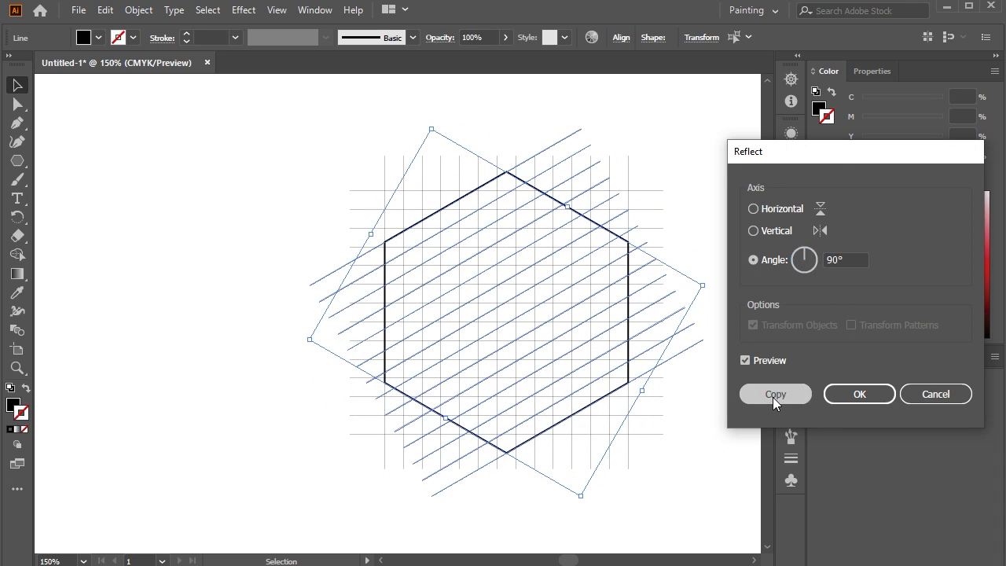
Step: Delete the hexagon outline, leaving only the line grid
{"action": "left_click", "coordinate": [696, 502]}
{"action": "left_click", "coordinate": [628, 385]}
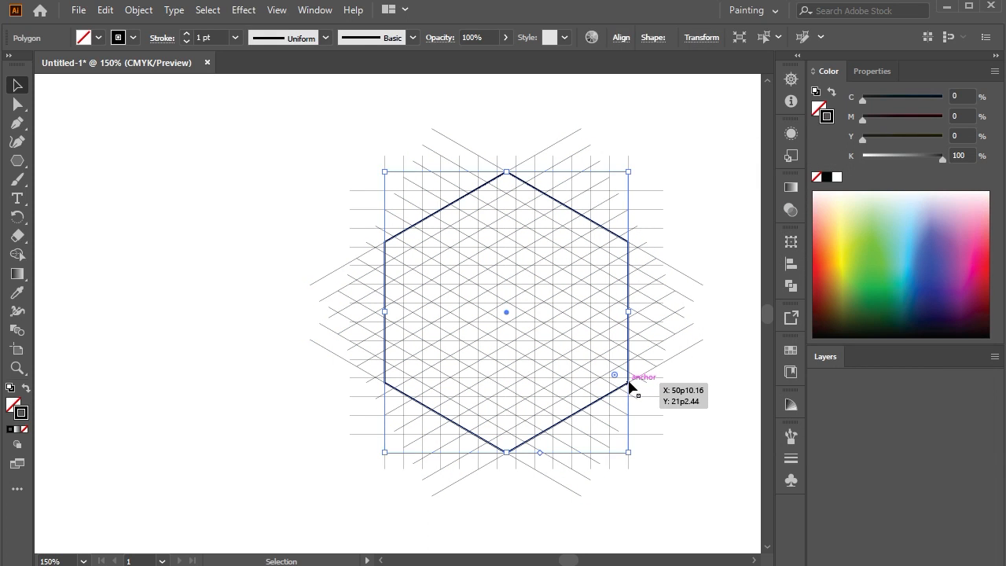
{"action": "key", "text": "Delete"}
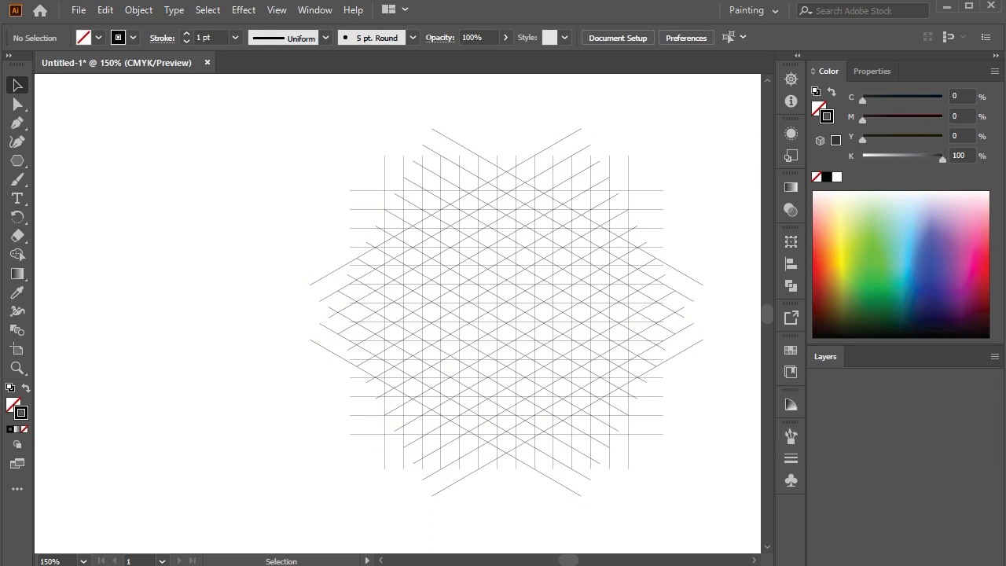
{"action": "scroll", "coordinate": [651, 199], "scroll_direction": "right", "scroll_amount": 1}
{"action": "scroll", "coordinate": [498, 282], "scroll_direction": "up", "scroll_amount": 1}
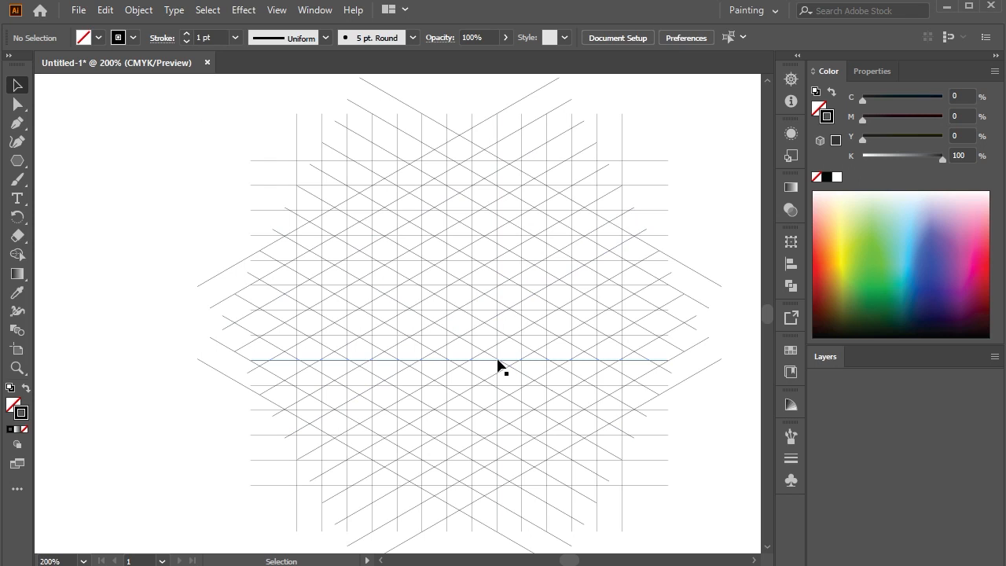
{"action": "key", "text": "ctrl+z"}
{"action": "key", "text": "ctrl+shift+z"}
Step: Select the whole grid and merge its cells with Shape Builder into three central vertical bars joined by a peak at their upper ends
{"action": "left_click_drag", "start_coordinate": [129, 138], "coordinate": [689, 533]}
{"action": "left_click", "coordinate": [14, 258]}
{"action": "left_click_drag", "start_coordinate": [460, 169], "coordinate": [457, 494]}
{"action": "left_click_drag", "start_coordinate": [511, 201], "coordinate": [511, 481]}
{"action": "left_click_drag", "start_coordinate": [406, 175], "coordinate": [408, 471]}
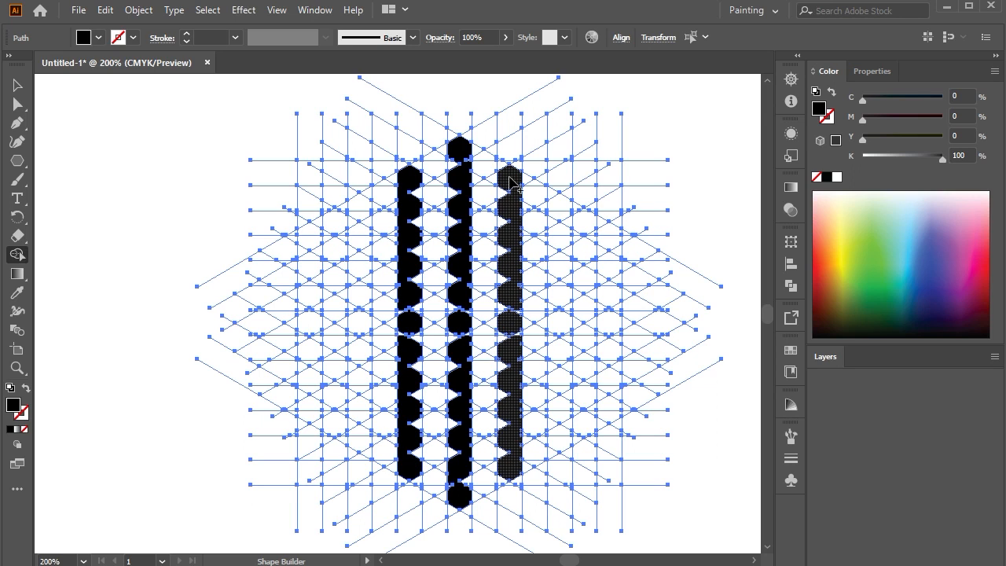
{"action": "mouse_move", "coordinate": [509, 180]}
{"action": "left_mouse_down"}
{"action": "mouse_move", "coordinate": [474, 157]}
{"action": "mouse_move", "coordinate": [483, 165]}
{"action": "mouse_move", "coordinate": [429, 161]}
{"action": "mouse_move", "coordinate": [410, 182]}
{"action": "mouse_move", "coordinate": [421, 179]}
{"action": "left_mouse_up"}
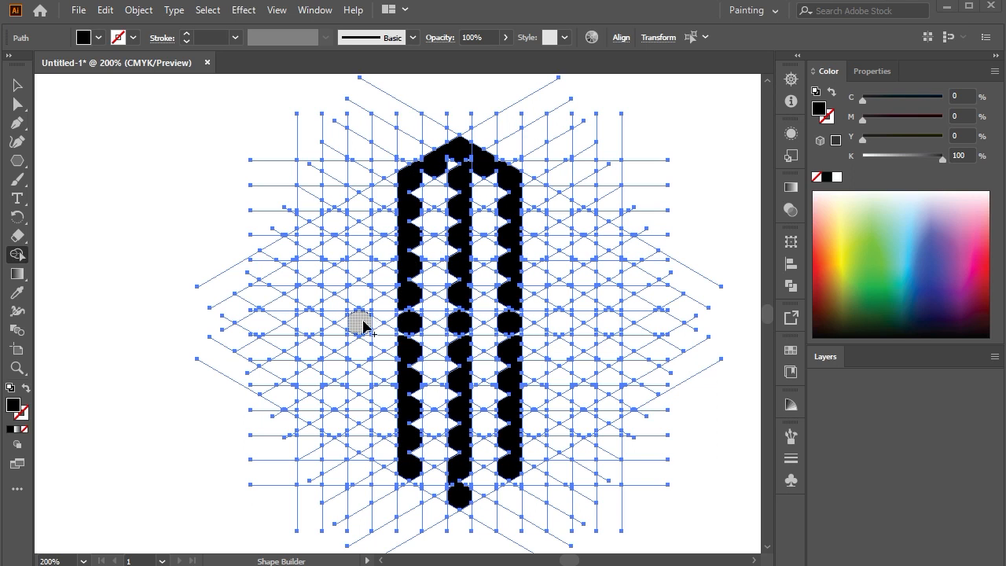
Step: Merge grid cells into an angular S-shaped band on each side of the three central bars
{"action": "mouse_move", "coordinate": [348, 324]}
{"action": "left_mouse_down"}
{"action": "mouse_move", "coordinate": [308, 320]}
{"action": "mouse_move", "coordinate": [361, 325]}
{"action": "mouse_move", "coordinate": [330, 332]}
{"action": "left_mouse_up"}
{"action": "mouse_move", "coordinate": [360, 263]}
{"action": "left_mouse_down"}
{"action": "mouse_move", "coordinate": [358, 205]}
{"action": "mouse_move", "coordinate": [322, 228]}
{"action": "mouse_move", "coordinate": [303, 267]}
{"action": "mouse_move", "coordinate": [306, 311]}
{"action": "mouse_move", "coordinate": [362, 330]}
{"action": "mouse_move", "coordinate": [349, 422]}
{"action": "mouse_move", "coordinate": [359, 438]}
{"action": "mouse_move", "coordinate": [311, 410]}
{"action": "mouse_move", "coordinate": [311, 377]}
{"action": "left_mouse_up"}
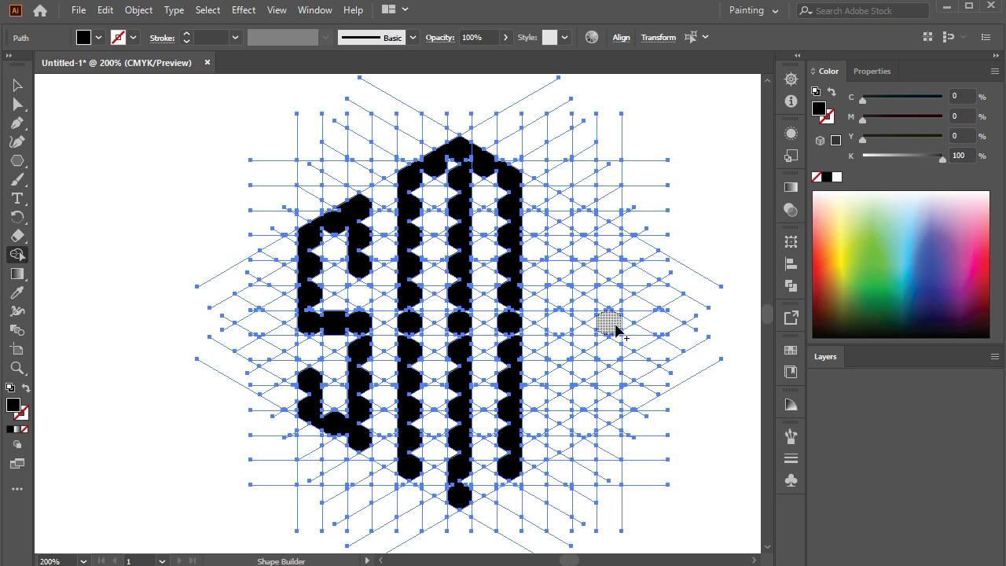
{"action": "left_click_drag", "start_coordinate": [567, 329], "coordinate": [573, 326]}
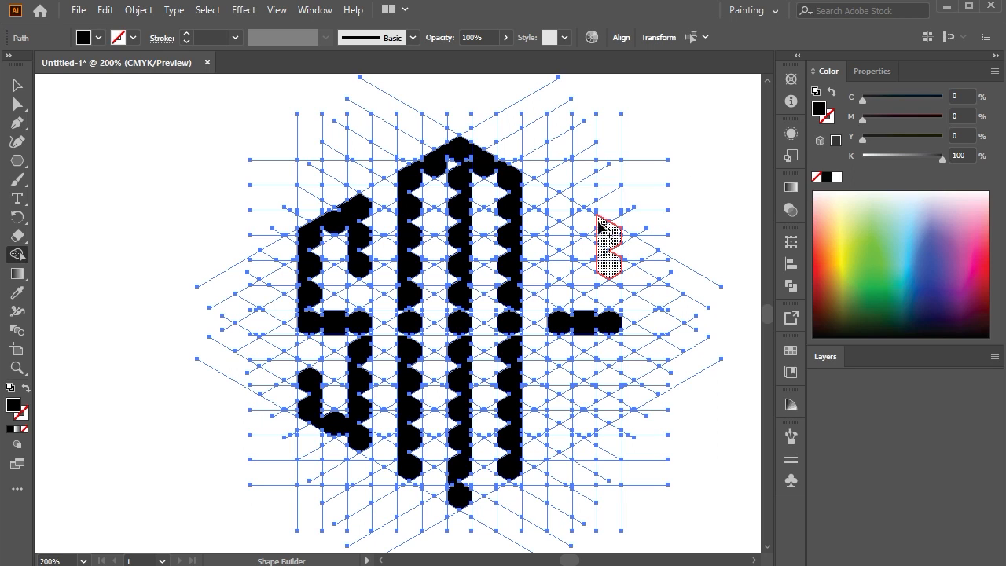
{"action": "mouse_move", "coordinate": [555, 258]}
{"action": "left_mouse_down"}
{"action": "mouse_move", "coordinate": [557, 316]}
{"action": "mouse_move", "coordinate": [608, 400]}
{"action": "mouse_move", "coordinate": [603, 424]}
{"action": "left_mouse_up"}
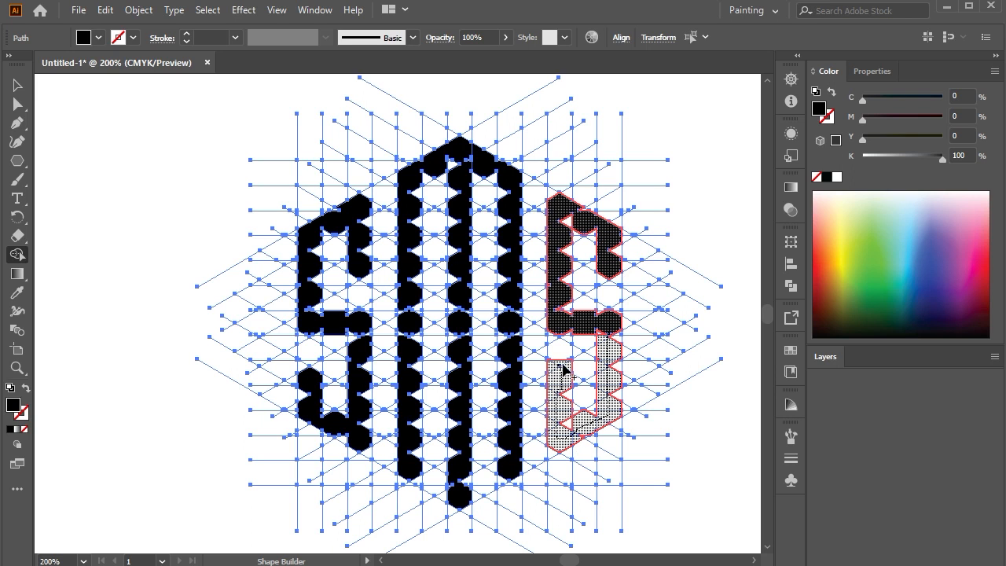
{"action": "left_click_drag", "start_coordinate": [561, 377], "coordinate": [560, 395]}
Step: Merge the triangular notches along the upper part of the three central bars and the gaps beneath their peak into the black shape
{"action": "scroll", "coordinate": [459, 196], "scroll_direction": "up", "scroll_amount": 3}
{"action": "scroll", "coordinate": [449, 114], "scroll_direction": "up", "scroll_amount": 1}
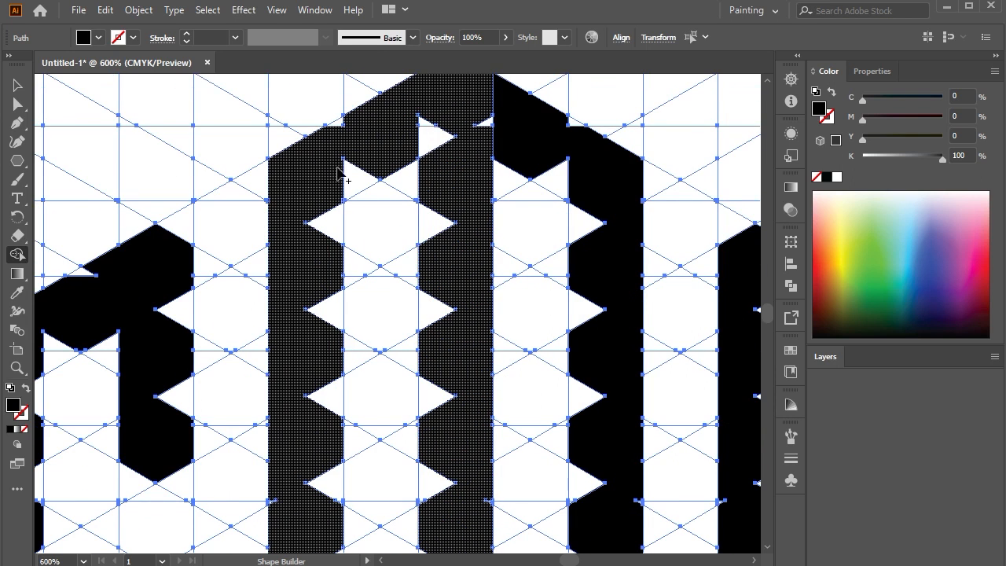
{"action": "mouse_move", "coordinate": [336, 184]}
{"action": "left_mouse_down"}
{"action": "mouse_move", "coordinate": [421, 142]}
{"action": "mouse_move", "coordinate": [436, 117]}
{"action": "mouse_move", "coordinate": [491, 118]}
{"action": "mouse_move", "coordinate": [418, 114]}
{"action": "mouse_move", "coordinate": [437, 110]}
{"action": "mouse_move", "coordinate": [448, 130]}
{"action": "left_mouse_up"}
{"action": "left_click_drag", "start_coordinate": [324, 222], "coordinate": [328, 512]}
{"action": "mouse_move", "coordinate": [436, 224]}
{"action": "left_mouse_down"}
{"action": "mouse_move", "coordinate": [425, 292]}
{"action": "mouse_move", "coordinate": [428, 507]}
{"action": "left_mouse_up"}
{"action": "mouse_move", "coordinate": [534, 150]}
{"action": "left_mouse_down"}
{"action": "mouse_move", "coordinate": [591, 305]}
{"action": "mouse_move", "coordinate": [591, 446]}
{"action": "left_mouse_up"}
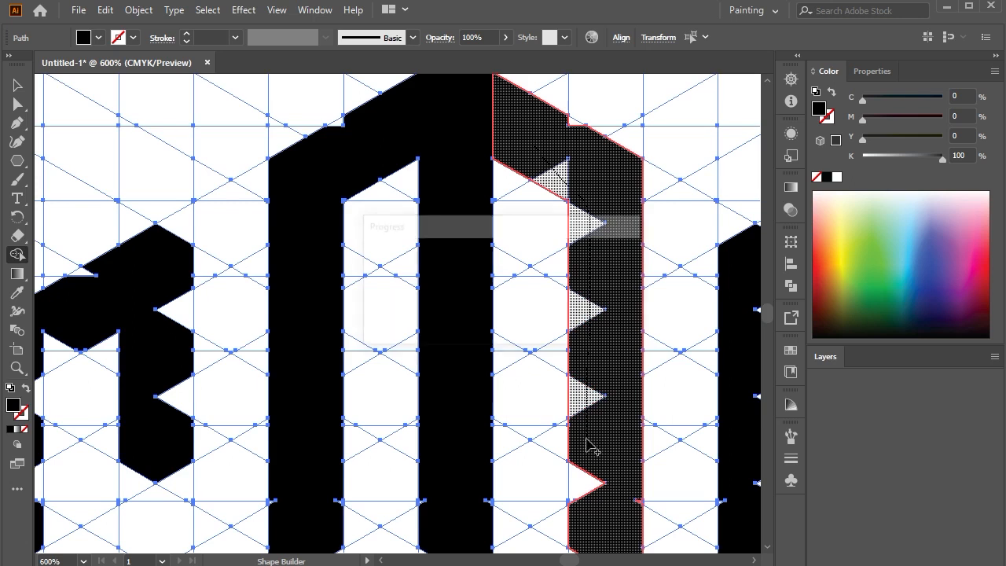
Step: Fill the notches along the middle of the three central bars and erase the stray triangle beside the left bar
{"action": "scroll", "coordinate": [590, 248], "scroll_direction": "down", "scroll_amount": 3}
{"action": "mouse_move", "coordinate": [590, 247]}
{"action": "left_mouse_down"}
{"action": "mouse_move", "coordinate": [579, 477]}
{"action": "mouse_move", "coordinate": [636, 415]}
{"action": "mouse_move", "coordinate": [609, 526]}
{"action": "mouse_move", "coordinate": [579, 476]}
{"action": "left_mouse_up"}
{"action": "scroll", "coordinate": [503, 231], "scroll_direction": "down", "scroll_amount": 3}
{"action": "left_click_drag", "start_coordinate": [468, 208], "coordinate": [471, 406]}
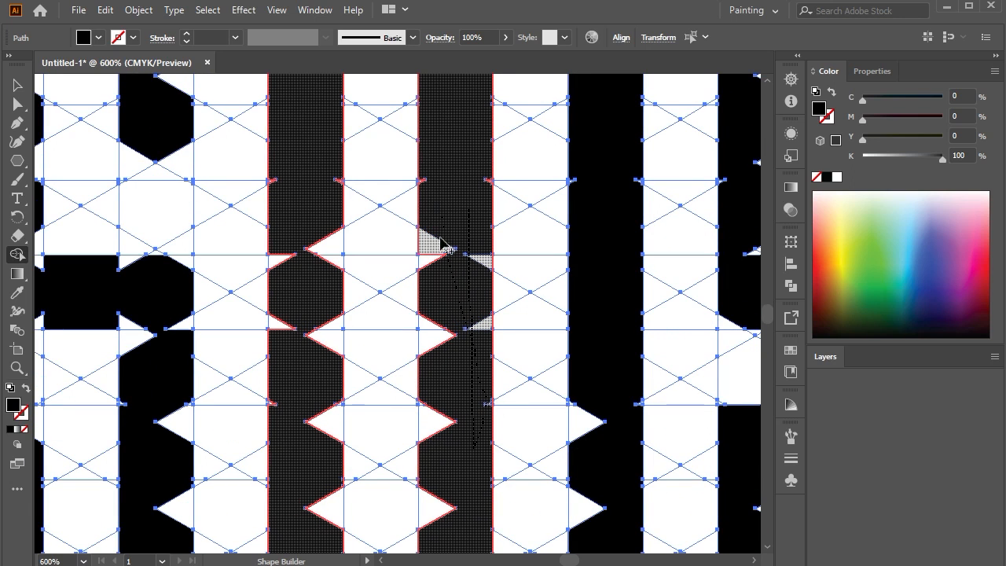
{"action": "left_click_drag", "start_coordinate": [447, 249], "coordinate": [438, 543]}
{"action": "mouse_move", "coordinate": [338, 169]}
{"action": "left_mouse_down"}
{"action": "mouse_move", "coordinate": [321, 334]}
{"action": "mouse_move", "coordinate": [326, 464]}
{"action": "mouse_move", "coordinate": [348, 443]}
{"action": "mouse_move", "coordinate": [345, 431]}
{"action": "left_mouse_up"}
{"action": "left_click", "coordinate": [358, 381]}
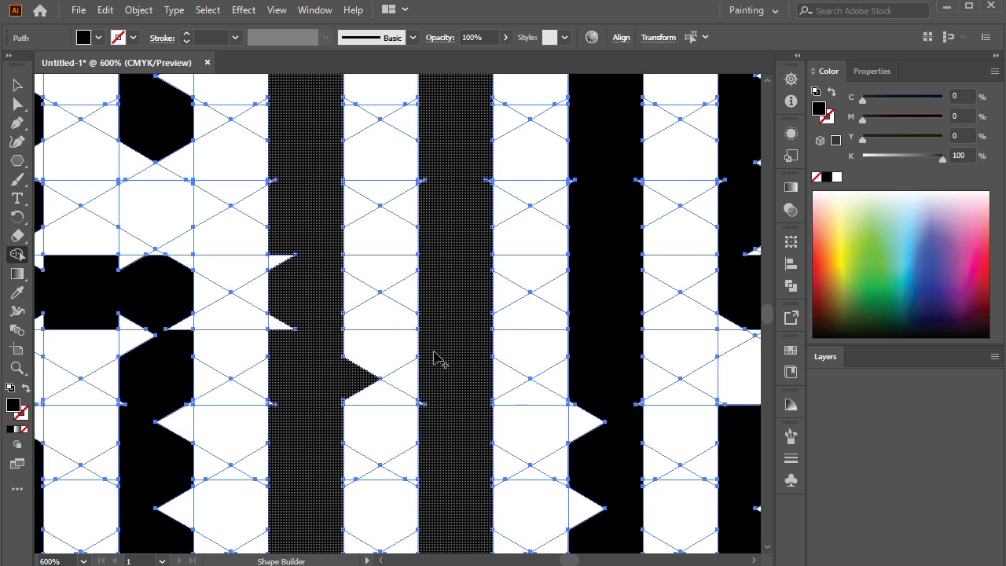
{"action": "left_click", "coordinate": [369, 381], "text": "alt"}
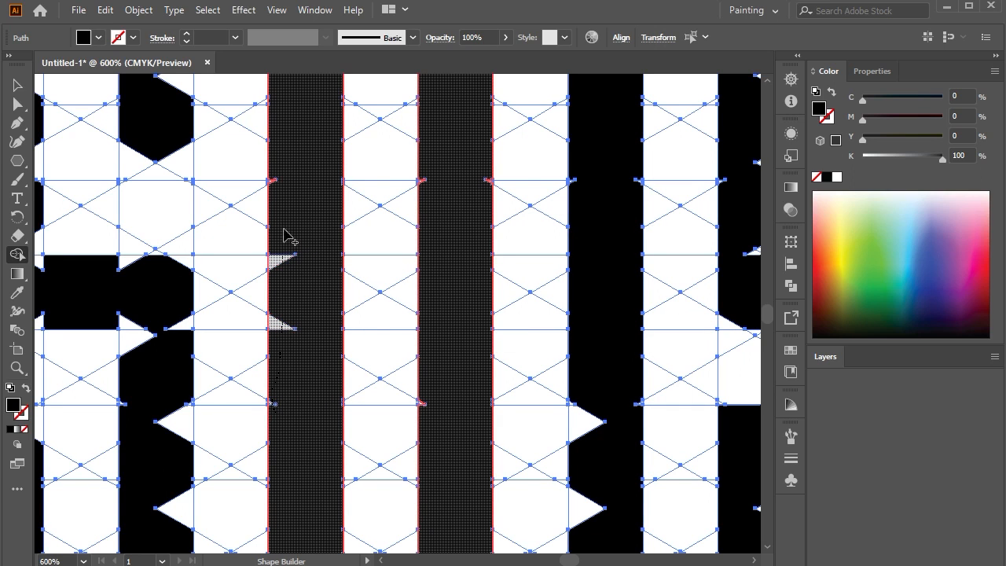
Step: Fill the notches along the lower part of the three central bars and square off their sides down to the slanted ends
{"action": "scroll", "coordinate": [314, 133], "scroll_direction": "down", "scroll_amount": 5}
{"action": "mouse_move", "coordinate": [326, 198]}
{"action": "left_mouse_down"}
{"action": "mouse_move", "coordinate": [328, 474]}
{"action": "mouse_move", "coordinate": [289, 533]}
{"action": "mouse_move", "coordinate": [292, 482]}
{"action": "mouse_move", "coordinate": [325, 427]}
{"action": "left_mouse_up"}
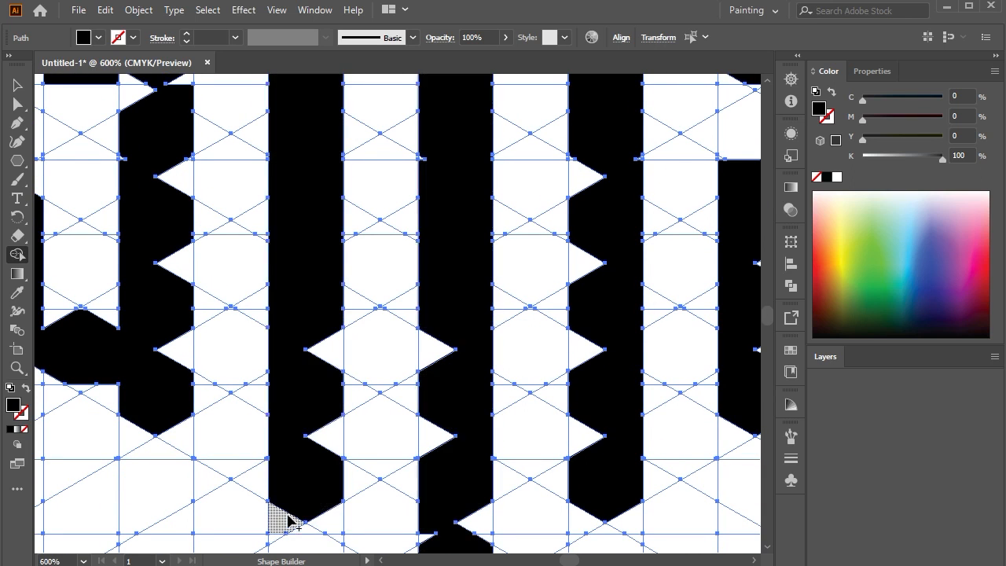
{"action": "left_click_drag", "start_coordinate": [346, 303], "coordinate": [328, 464]}
{"action": "mouse_move", "coordinate": [422, 186]}
{"action": "left_mouse_down"}
{"action": "mouse_move", "coordinate": [435, 536]}
{"action": "mouse_move", "coordinate": [481, 542]}
{"action": "mouse_move", "coordinate": [476, 464]}
{"action": "left_mouse_up"}
{"action": "scroll", "coordinate": [550, 429], "scroll_direction": "down", "scroll_amount": 3}
{"action": "mouse_move", "coordinate": [588, 430]}
{"action": "left_mouse_down"}
{"action": "mouse_move", "coordinate": [602, 333]}
{"action": "mouse_move", "coordinate": [589, 145]}
{"action": "left_mouse_up"}
Step: Merge the remaining notches and small slivers on the edges of the central and right bars
{"action": "scroll", "coordinate": [626, 172], "scroll_direction": "up", "scroll_amount": 5}
{"action": "left_click_drag", "start_coordinate": [587, 274], "coordinate": [582, 213]}
{"action": "scroll", "coordinate": [597, 247], "scroll_direction": "up", "scroll_amount": 6}
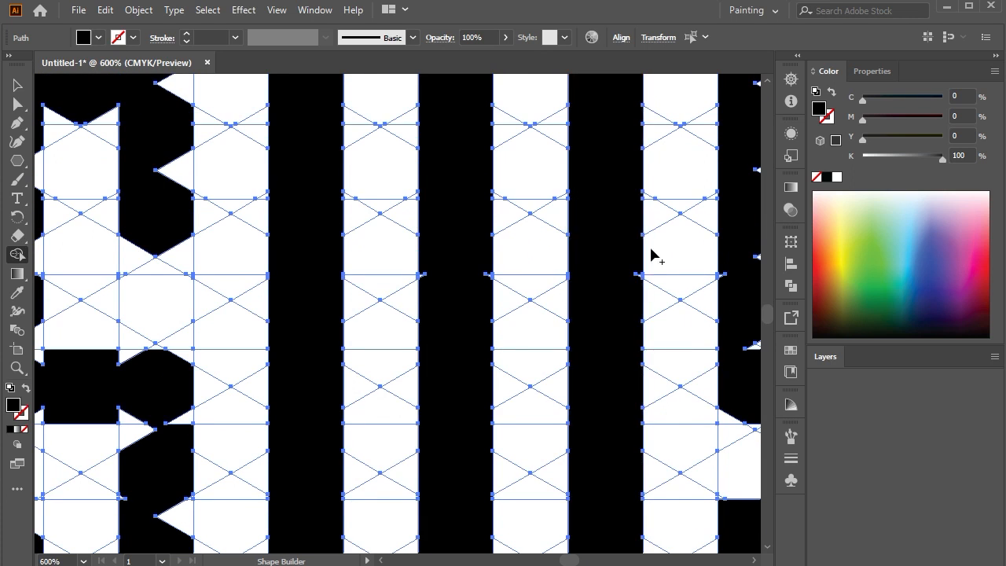
{"action": "left_click_drag", "start_coordinate": [637, 284], "coordinate": [644, 298]}
{"action": "left_click_drag", "start_coordinate": [637, 261], "coordinate": [633, 290]}
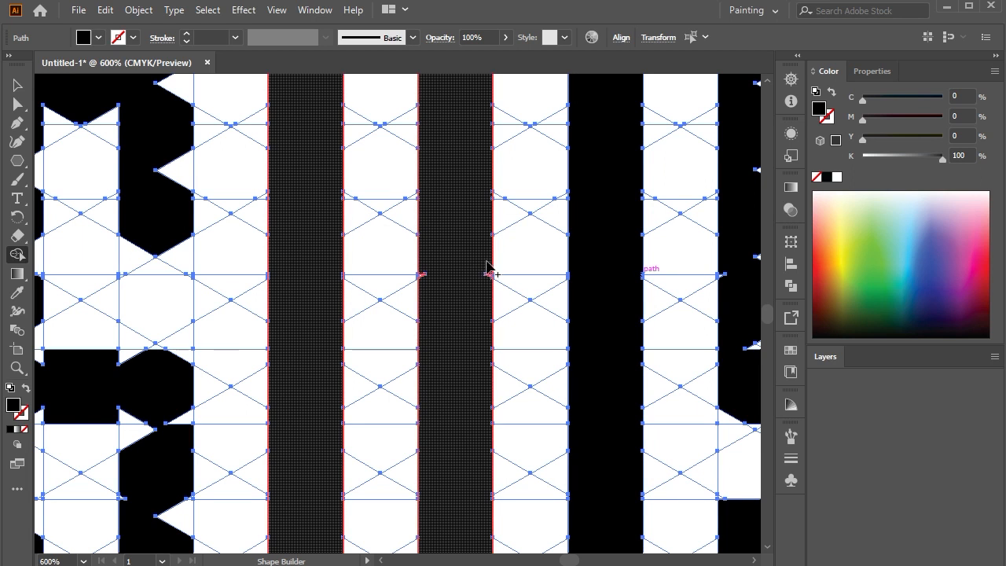
{"action": "left_click_drag", "start_coordinate": [433, 289], "coordinate": [420, 265]}
Step: Fill the notches on the right S shape's upper stem, crossbar and adjoining lower stem
{"action": "scroll", "coordinate": [456, 234], "scroll_direction": "up", "scroll_amount": 3}
{"action": "scroll", "coordinate": [458, 232], "scroll_direction": "down", "scroll_amount": 2}
{"action": "scroll", "coordinate": [458, 232], "scroll_direction": "right", "scroll_amount": 5}
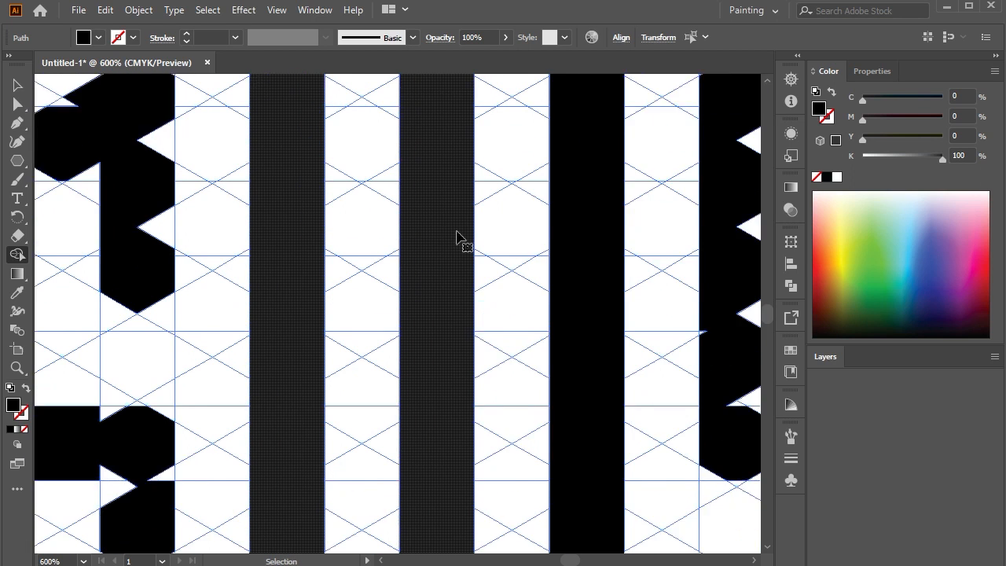
{"action": "mouse_move", "coordinate": [560, 110]}
{"action": "left_mouse_down"}
{"action": "mouse_move", "coordinate": [531, 319]}
{"action": "mouse_move", "coordinate": [532, 415]}
{"action": "mouse_move", "coordinate": [531, 406]}
{"action": "left_mouse_up"}
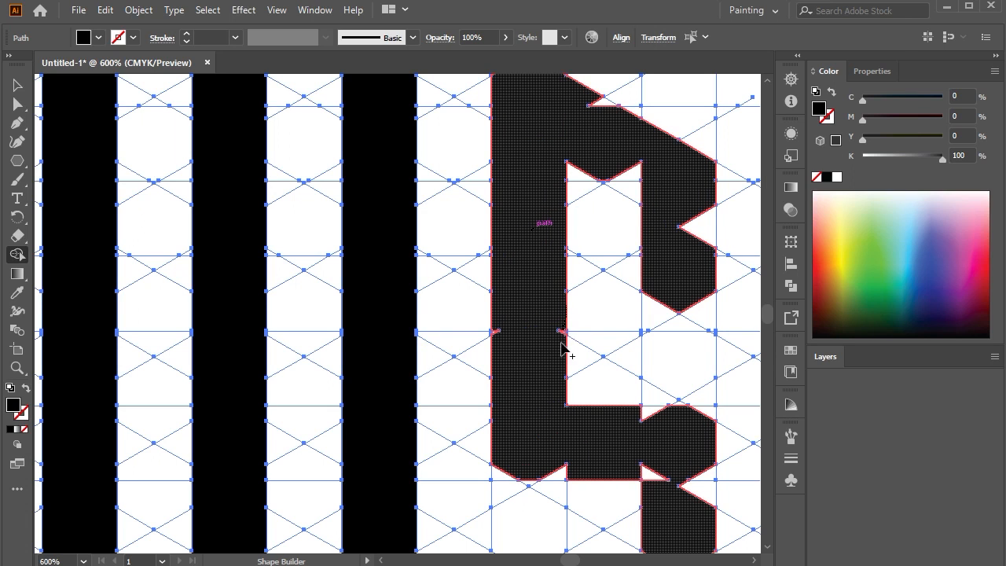
{"action": "scroll", "coordinate": [503, 338], "scroll_direction": "down", "scroll_amount": 2}
{"action": "left_click_drag", "start_coordinate": [516, 353], "coordinate": [547, 402]}
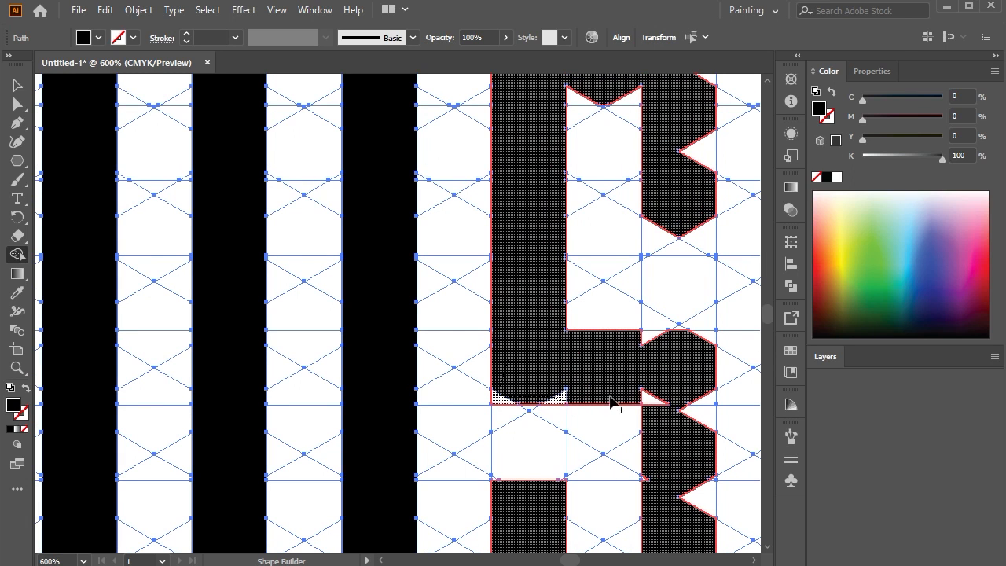
{"action": "mouse_move", "coordinate": [686, 343]}
{"action": "left_mouse_down"}
{"action": "mouse_move", "coordinate": [702, 332]}
{"action": "mouse_move", "coordinate": [709, 528]}
{"action": "left_mouse_up"}
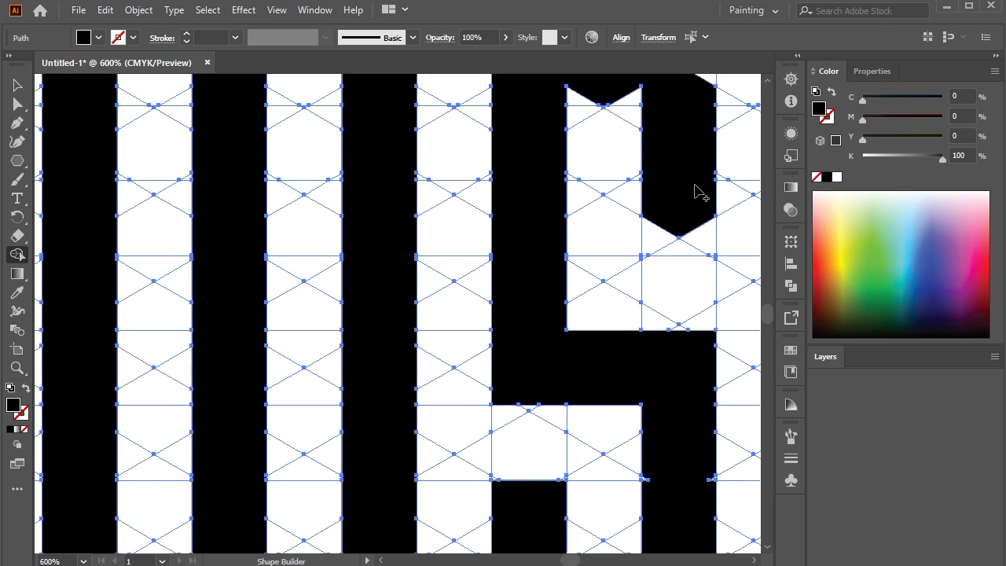
Step: Fill the inner corner, slanted outer edge and hook end of the right S shape's upper arm
{"action": "scroll", "coordinate": [681, 183], "scroll_direction": "up", "scroll_amount": 2}
{"action": "left_click_drag", "start_coordinate": [647, 196], "coordinate": [605, 169]}
{"action": "left_click_drag", "start_coordinate": [591, 105], "coordinate": [625, 119]}
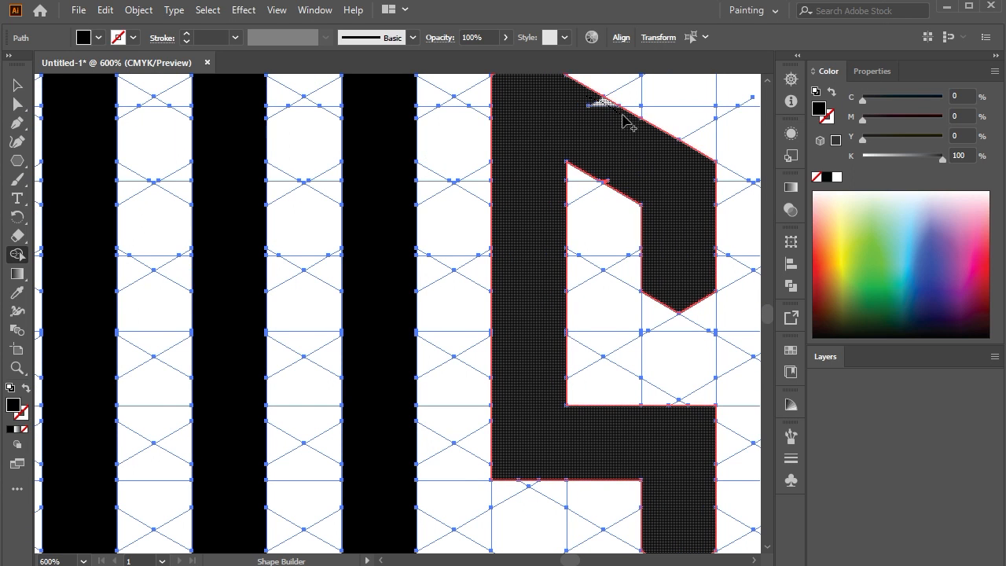
{"action": "scroll", "coordinate": [688, 255], "scroll_direction": "down", "scroll_amount": 2}
{"action": "mouse_move", "coordinate": [709, 264]}
{"action": "left_mouse_down"}
{"action": "mouse_move", "coordinate": [664, 251]}
{"action": "mouse_move", "coordinate": [677, 239]}
{"action": "left_mouse_up"}
Step: Fill the notches, slivers, inner corner and pointed tip of the right S shape's lower hook
{"action": "scroll", "coordinate": [693, 220], "scroll_direction": "down", "scroll_amount": 1}
{"action": "scroll", "coordinate": [693, 220], "scroll_direction": "down", "scroll_amount": 6}
{"action": "left_click_drag", "start_coordinate": [539, 306], "coordinate": [554, 491]}
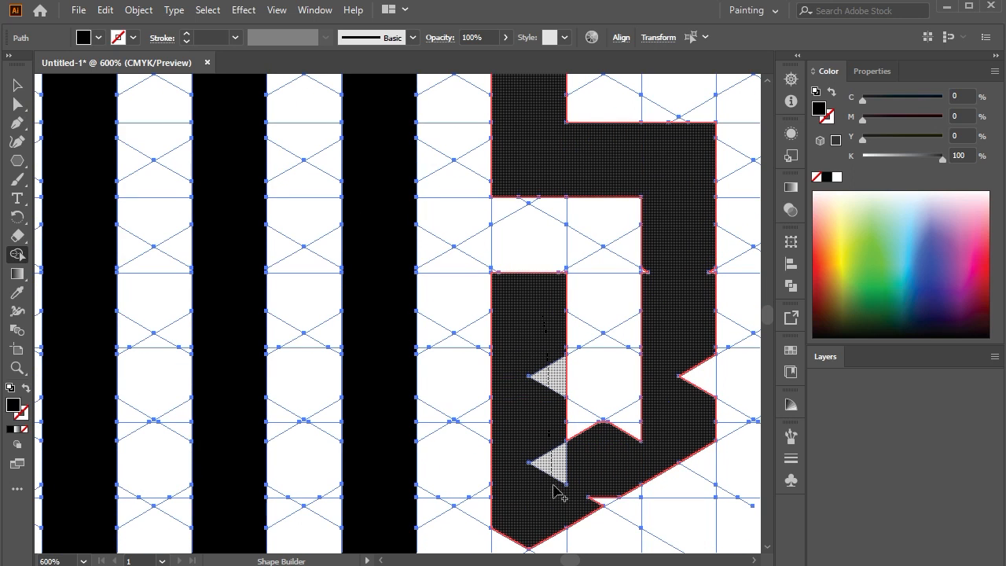
{"action": "mouse_move", "coordinate": [649, 463]}
{"action": "left_mouse_down"}
{"action": "mouse_move", "coordinate": [707, 367]}
{"action": "mouse_move", "coordinate": [703, 307]}
{"action": "left_mouse_up"}
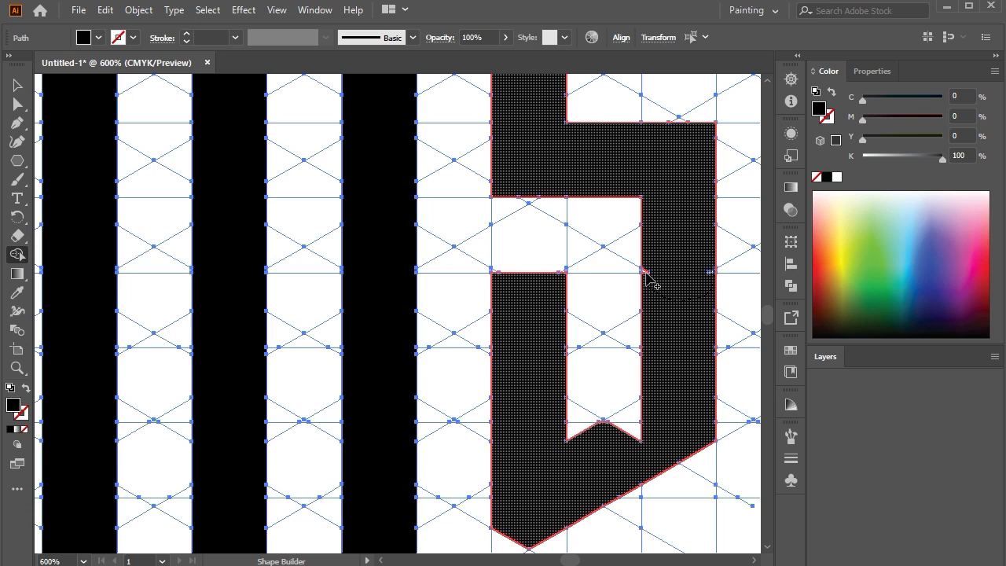
{"action": "scroll", "coordinate": [685, 231], "scroll_direction": "up", "scroll_amount": 4}
{"action": "scroll", "coordinate": [685, 222], "scroll_direction": "down", "scroll_amount": 7}
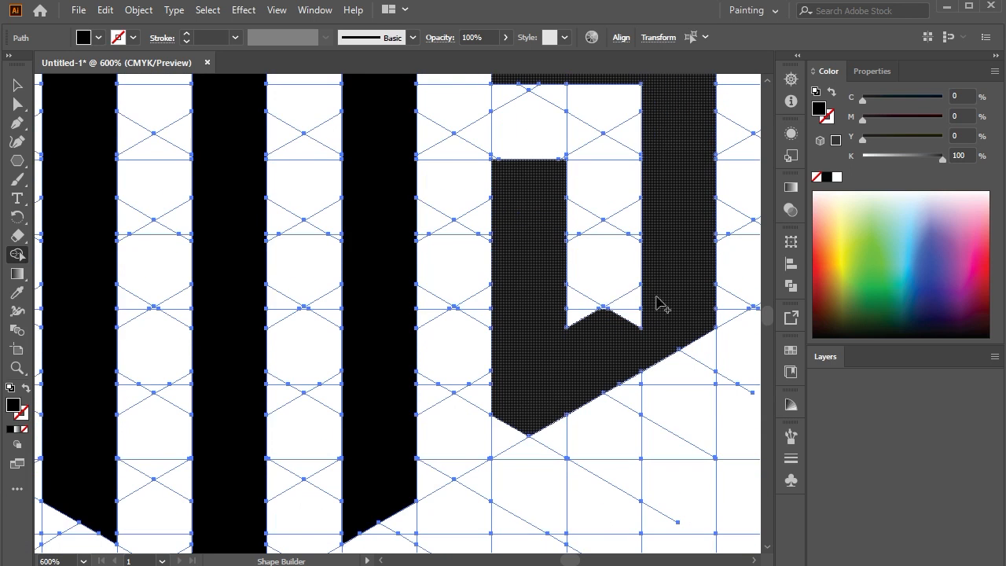
{"action": "mouse_move", "coordinate": [656, 297]}
{"action": "left_mouse_down"}
{"action": "mouse_move", "coordinate": [602, 333]}
{"action": "mouse_move", "coordinate": [617, 343]}
{"action": "mouse_move", "coordinate": [604, 306]}
{"action": "mouse_move", "coordinate": [627, 305]}
{"action": "left_mouse_up"}
{"action": "left_click_drag", "start_coordinate": [538, 393], "coordinate": [497, 442]}
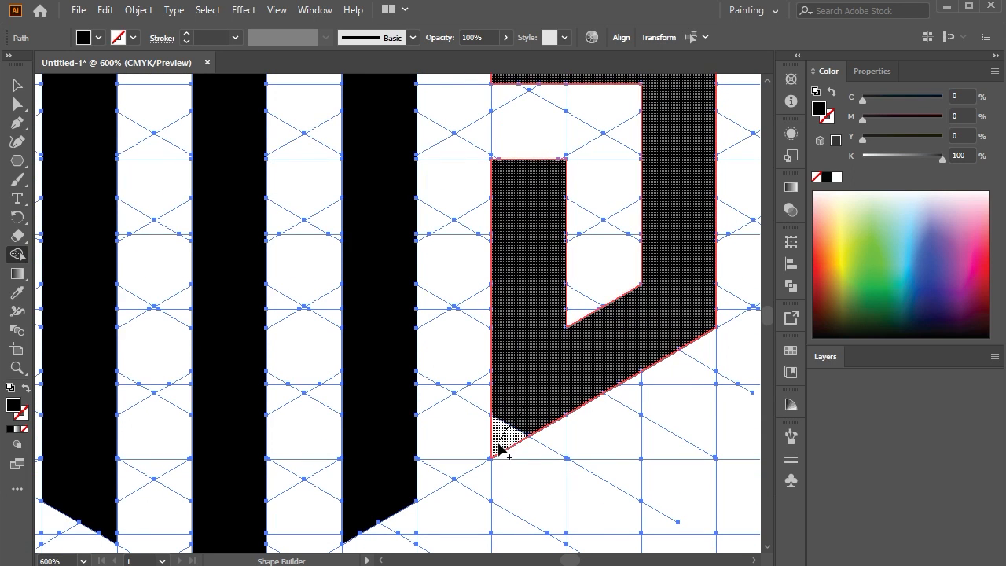
Step: Fill the notches, inner corner and tip of the left S shape's lower hook
{"action": "scroll", "coordinate": [523, 419], "scroll_direction": "left", "scroll_amount": 10}
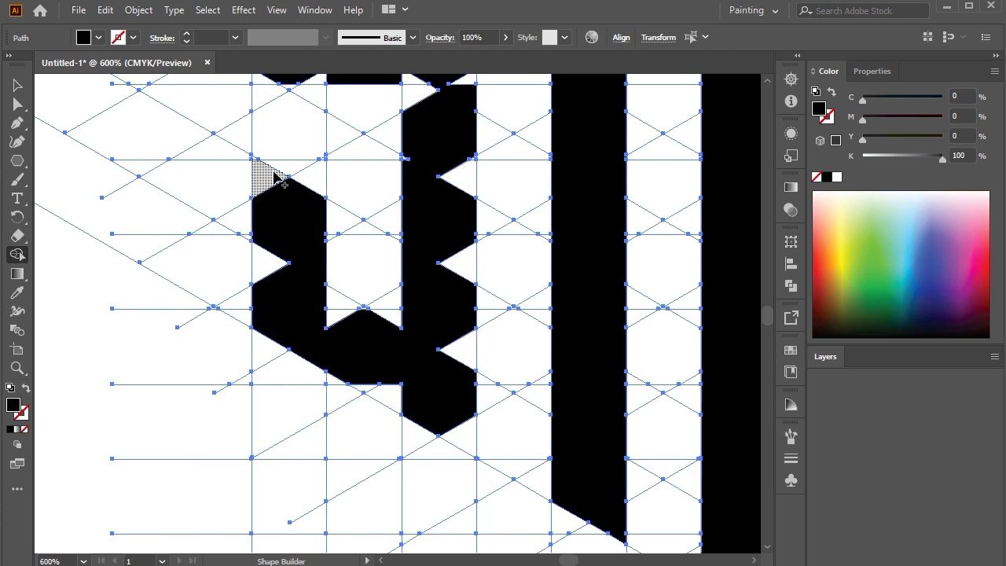
{"action": "mouse_move", "coordinate": [275, 175]}
{"action": "left_mouse_down"}
{"action": "mouse_move", "coordinate": [263, 196]}
{"action": "mouse_move", "coordinate": [265, 286]}
{"action": "mouse_move", "coordinate": [304, 282]}
{"action": "mouse_move", "coordinate": [399, 372]}
{"action": "mouse_move", "coordinate": [377, 393]}
{"action": "mouse_move", "coordinate": [468, 444]}
{"action": "left_mouse_up"}
{"action": "mouse_move", "coordinate": [350, 312]}
{"action": "left_mouse_down"}
{"action": "mouse_move", "coordinate": [448, 296]}
{"action": "mouse_move", "coordinate": [459, 214]}
{"action": "left_mouse_up"}
{"action": "mouse_move", "coordinate": [402, 156]}
{"action": "left_mouse_down"}
{"action": "mouse_move", "coordinate": [449, 297]}
{"action": "mouse_move", "coordinate": [457, 143]}
{"action": "left_mouse_up"}
{"action": "key", "text": "ctrl+z"}
{"action": "scroll", "coordinate": [447, 290], "scroll_direction": "up", "scroll_amount": 3}
{"action": "mouse_move", "coordinate": [455, 295]}
{"action": "left_mouse_down"}
{"action": "mouse_move", "coordinate": [478, 224]}
{"action": "mouse_move", "coordinate": [461, 263]}
{"action": "left_mouse_up"}
{"action": "key", "text": "ctrl+z"}
{"action": "key", "text": "ctrl+z"}
Step: Fill the notches where the left S shape's crossbar meets its lower stem
{"action": "mouse_move", "coordinate": [406, 198]}
{"action": "left_mouse_down"}
{"action": "mouse_move", "coordinate": [428, 223]}
{"action": "mouse_move", "coordinate": [397, 212]}
{"action": "mouse_move", "coordinate": [413, 204]}
{"action": "mouse_move", "coordinate": [413, 300]}
{"action": "mouse_move", "coordinate": [463, 262]}
{"action": "left_mouse_up"}
{"action": "left_click", "coordinate": [466, 205]}
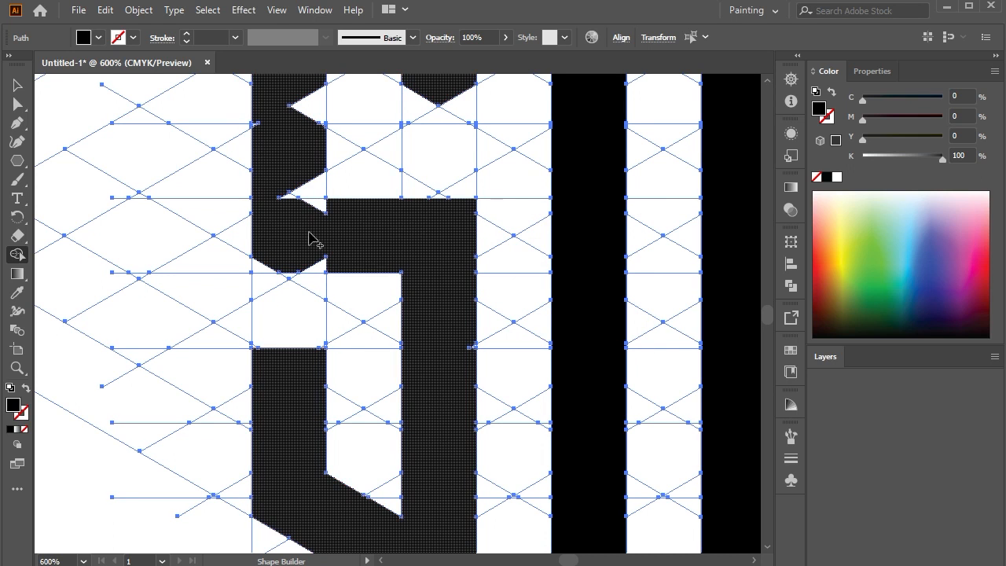
Step: Fill the notches and corners where the left S shape's crossbar meets its upper stem
{"action": "left_click_drag", "start_coordinate": [316, 273], "coordinate": [313, 268]}
{"action": "scroll", "coordinate": [307, 248], "scroll_direction": "up", "scroll_amount": 1}
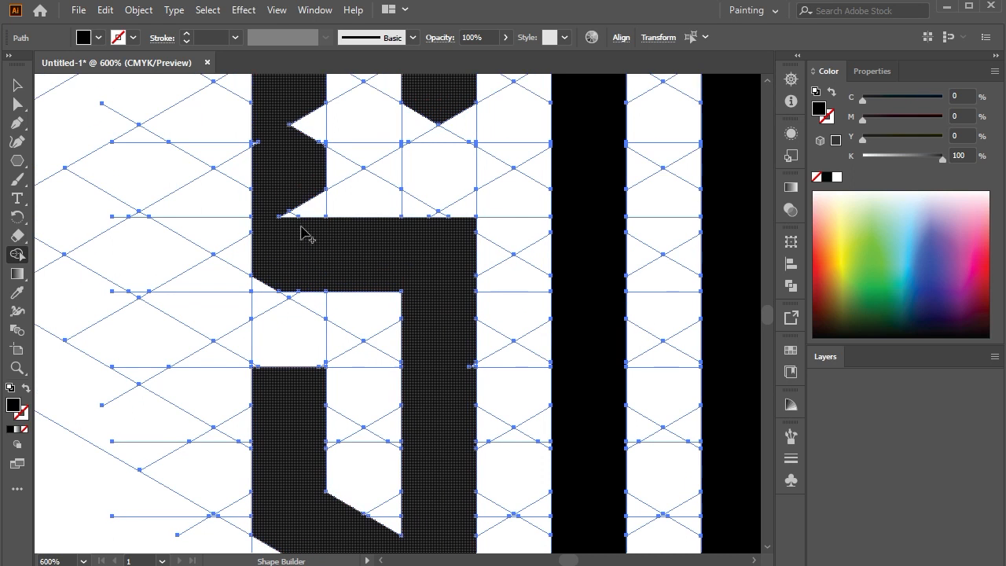
{"action": "mouse_move", "coordinate": [314, 228]}
{"action": "left_mouse_down"}
{"action": "mouse_move", "coordinate": [287, 179]}
{"action": "mouse_move", "coordinate": [286, 231]}
{"action": "left_mouse_up"}
{"action": "scroll", "coordinate": [285, 225], "scroll_direction": "up", "scroll_amount": 6}
{"action": "left_click_drag", "start_coordinate": [272, 357], "coordinate": [264, 393]}
{"action": "left_click", "coordinate": [263, 393]}
{"action": "scroll", "coordinate": [275, 389], "scroll_direction": "up", "scroll_amount": 1}
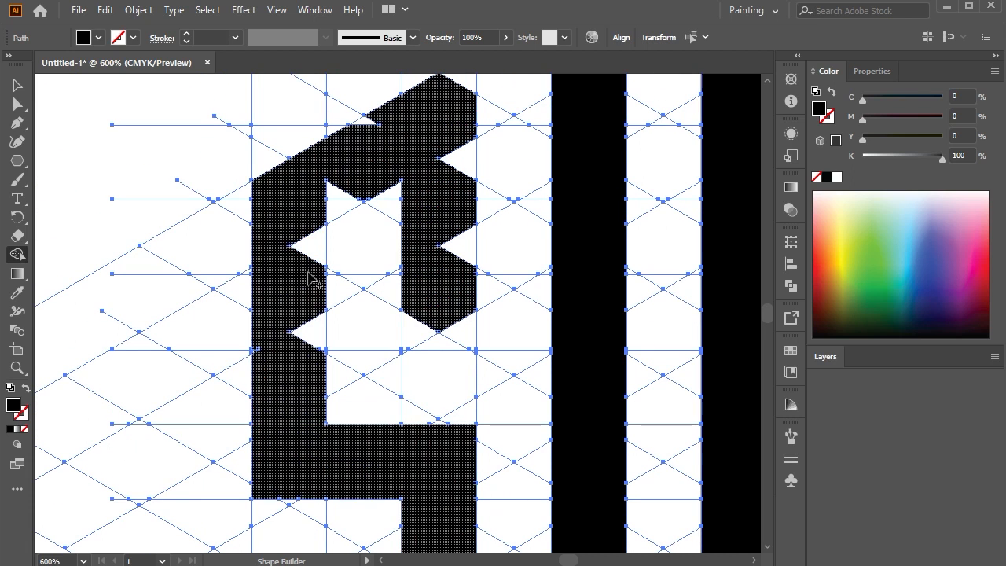
Step: Fill the notches along the left S shape's upper stem and the gap in its slanted outer edge
{"action": "left_click", "coordinate": [271, 322]}
{"action": "scroll", "coordinate": [290, 361], "scroll_direction": "up", "scroll_amount": 1}
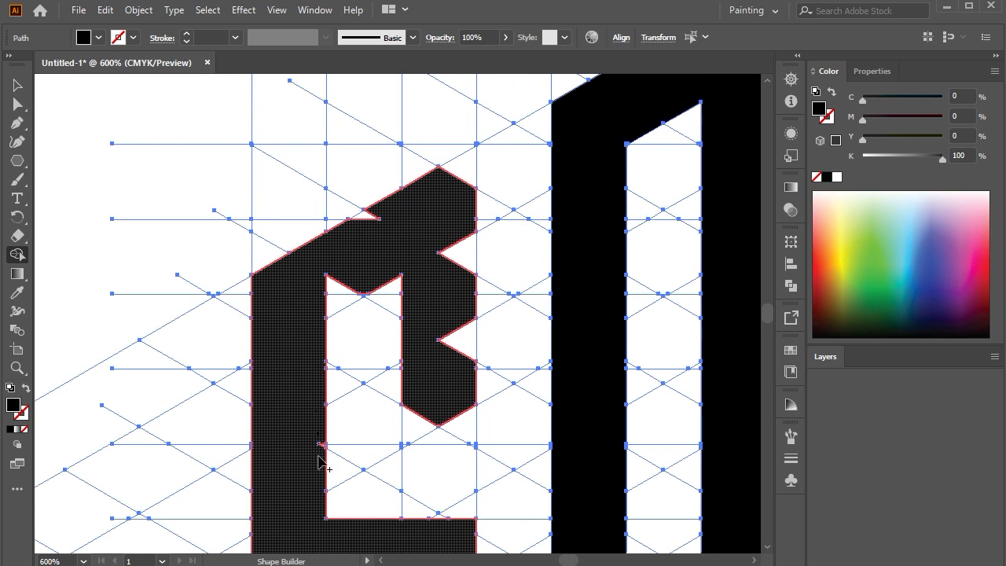
{"action": "scroll", "coordinate": [310, 393], "scroll_direction": "up", "scroll_amount": 1}
{"action": "left_click", "coordinate": [354, 314]}
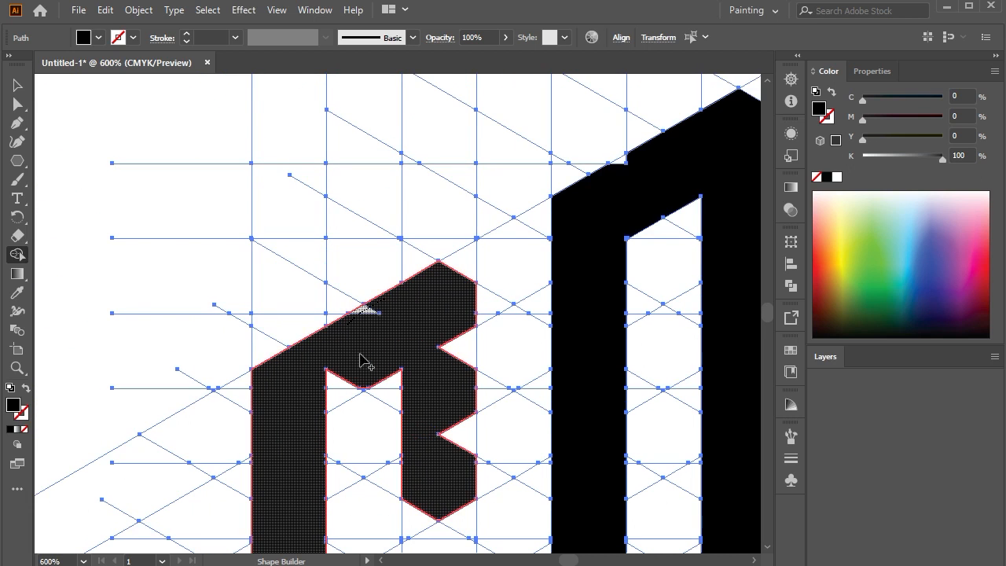
Step: Fill the notches, pointed tip and square end of the left S shape's upper hook
{"action": "mouse_move", "coordinate": [436, 346]}
{"action": "left_mouse_down"}
{"action": "mouse_move", "coordinate": [466, 338]}
{"action": "mouse_move", "coordinate": [462, 437]}
{"action": "left_mouse_up"}
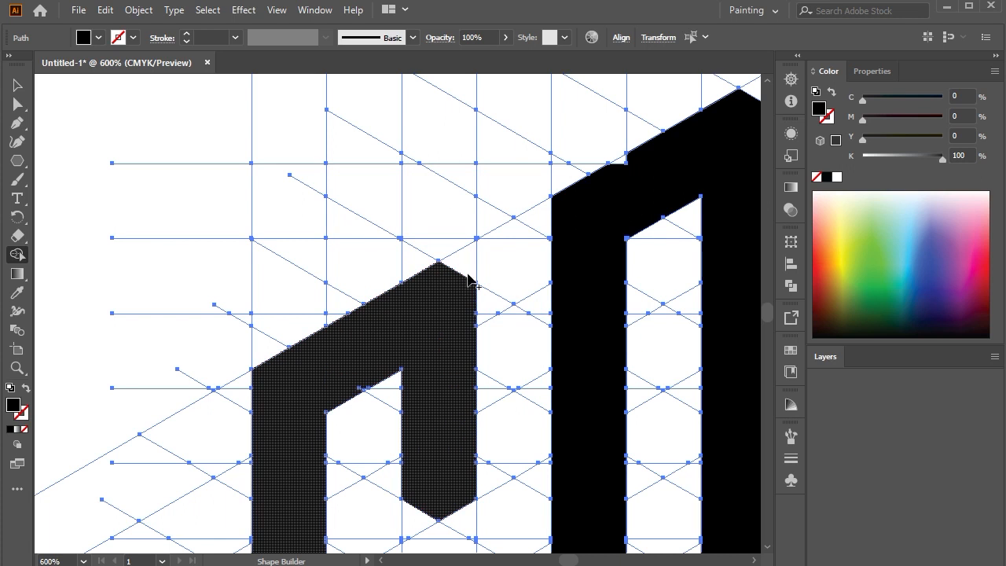
{"action": "left_click_drag", "start_coordinate": [467, 280], "coordinate": [464, 260]}
{"action": "scroll", "coordinate": [467, 307], "scroll_direction": "down", "scroll_amount": 1}
{"action": "mouse_move", "coordinate": [463, 367]}
{"action": "left_mouse_down"}
{"action": "mouse_move", "coordinate": [461, 436]}
{"action": "mouse_move", "coordinate": [421, 391]}
{"action": "left_mouse_up"}
{"action": "scroll", "coordinate": [433, 258], "scroll_direction": "down", "scroll_amount": 1}
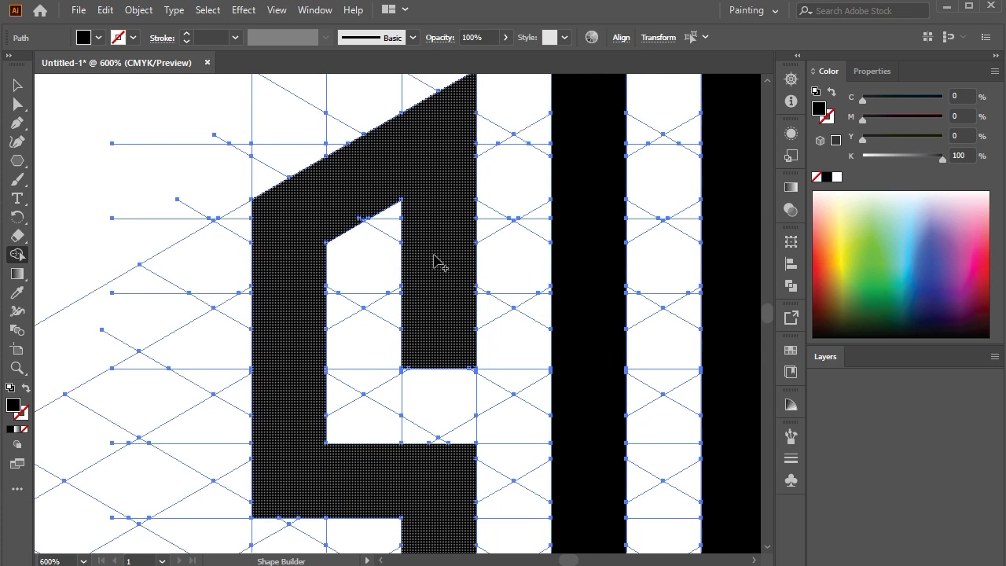
Step: Deselect the artwork and examine the edges of the filled SMS lettering without the grid
{"action": "scroll", "coordinate": [433, 258], "scroll_direction": "down", "scroll_amount": 5}
{"action": "left_click", "coordinate": [18, 84]}
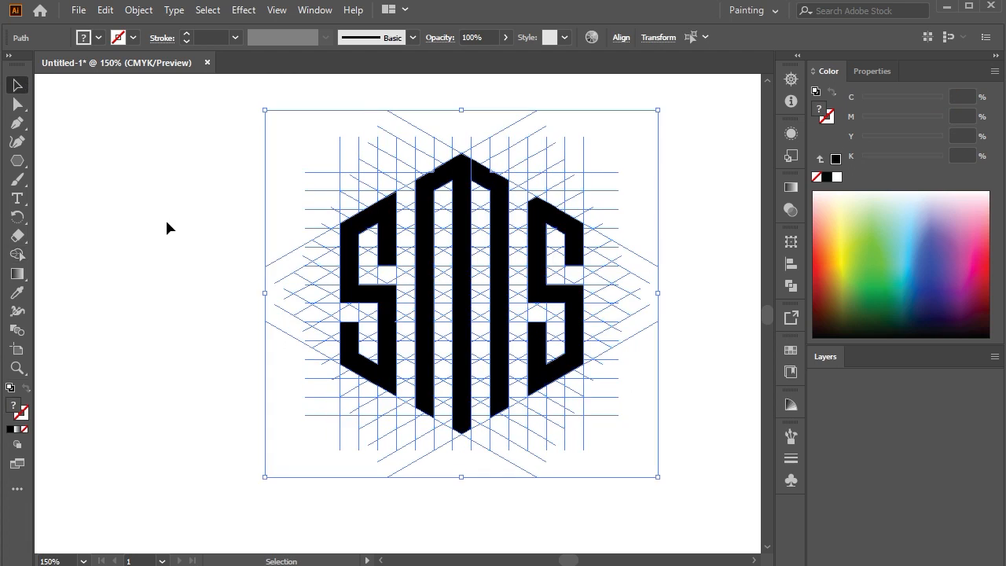
{"action": "left_click", "coordinate": [166, 220]}
{"action": "scroll", "coordinate": [444, 132], "scroll_direction": "up", "scroll_amount": 1}
{"action": "scroll", "coordinate": [416, 136], "scroll_direction": "down", "scroll_amount": 2}
{"action": "scroll", "coordinate": [393, 130], "scroll_direction": "up", "scroll_amount": 3}
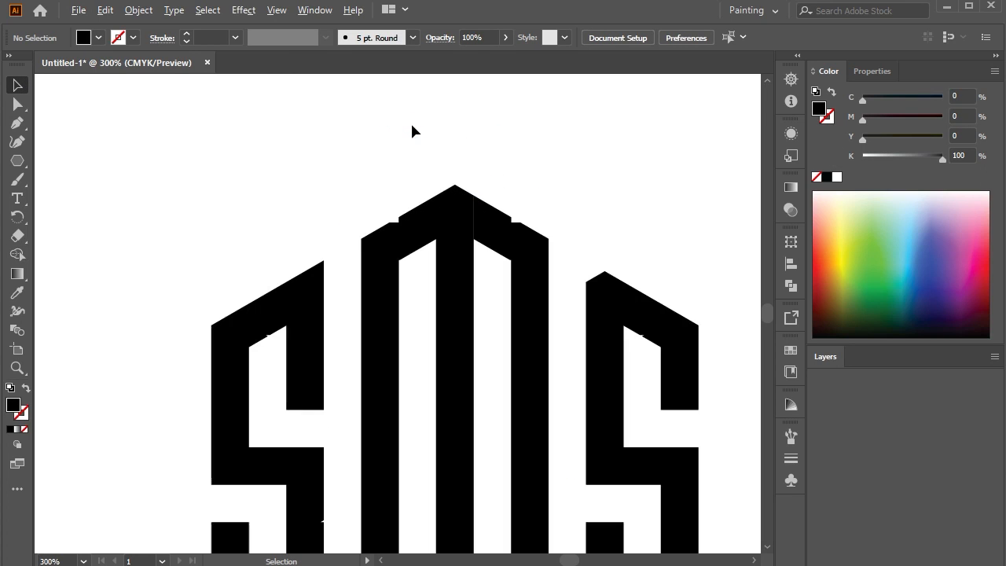
{"action": "scroll", "coordinate": [412, 126], "scroll_direction": "down", "scroll_amount": 1}
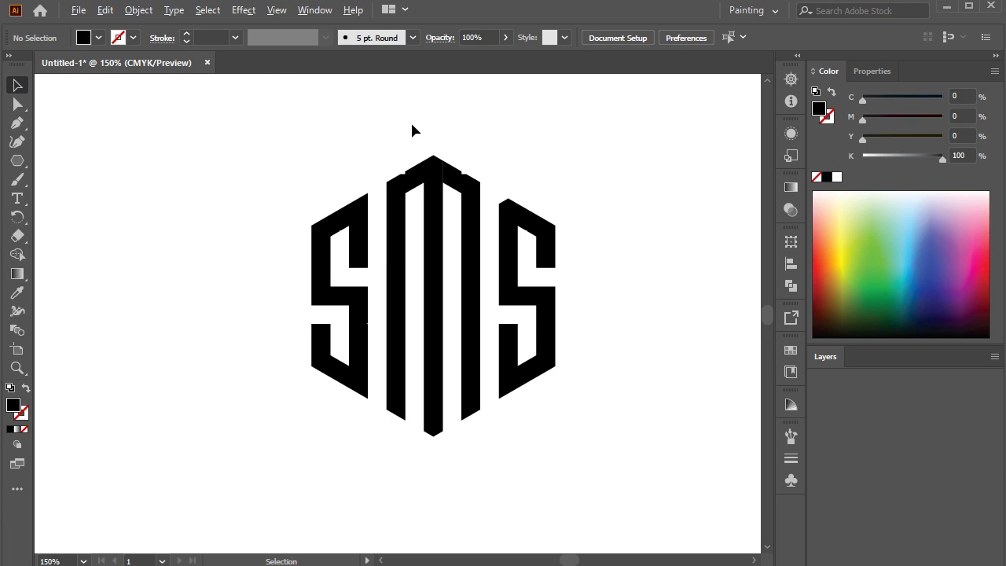
Step: Select both S shapes and all parts of the M, and move them together off the artboard's right side
{"action": "scroll", "coordinate": [412, 129], "scroll_direction": "down", "scroll_amount": 3}
{"action": "left_click", "coordinate": [435, 163]}
{"action": "scroll", "coordinate": [435, 162], "scroll_direction": "up", "scroll_amount": 1}
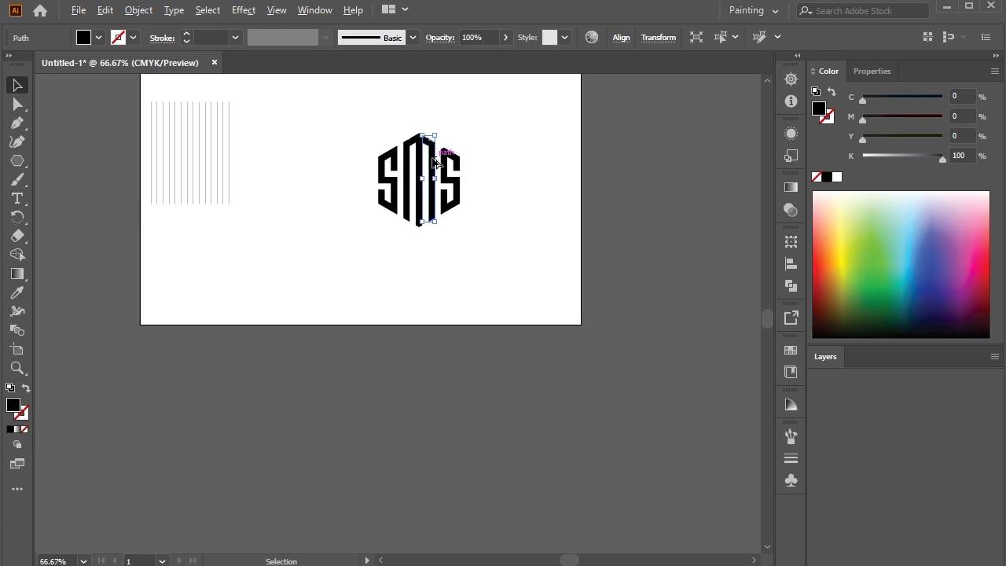
{"action": "scroll", "coordinate": [434, 162], "scroll_direction": "up", "scroll_amount": 1}
{"action": "left_click", "coordinate": [469, 408]}
{"action": "scroll", "coordinate": [460, 229], "scroll_direction": "up", "scroll_amount": 1}
{"action": "left_click", "coordinate": [498, 225]}
{"action": "scroll", "coordinate": [454, 234], "scroll_direction": "up", "scroll_amount": 2}
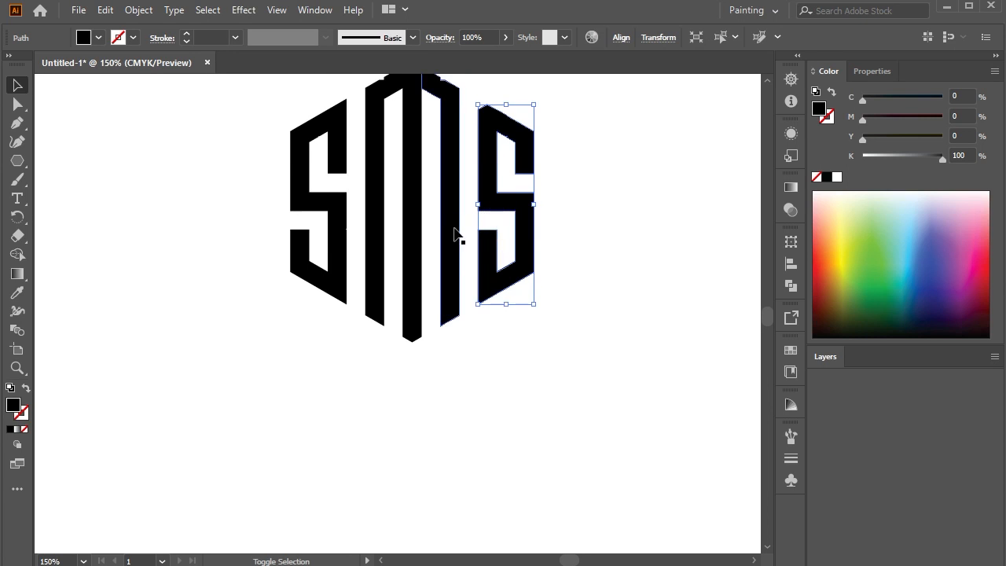
{"action": "left_click", "coordinate": [452, 234], "text": "shift"}
{"action": "left_click", "coordinate": [403, 233], "text": "shift"}
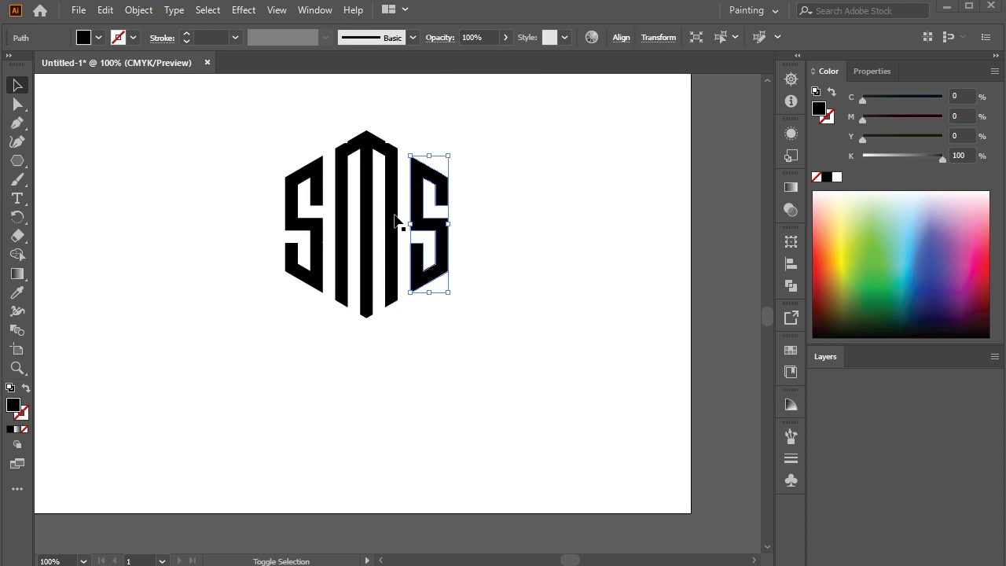
{"action": "left_click", "coordinate": [306, 227], "text": "shift"}
{"action": "left_click", "coordinate": [343, 227], "text": "shift"}
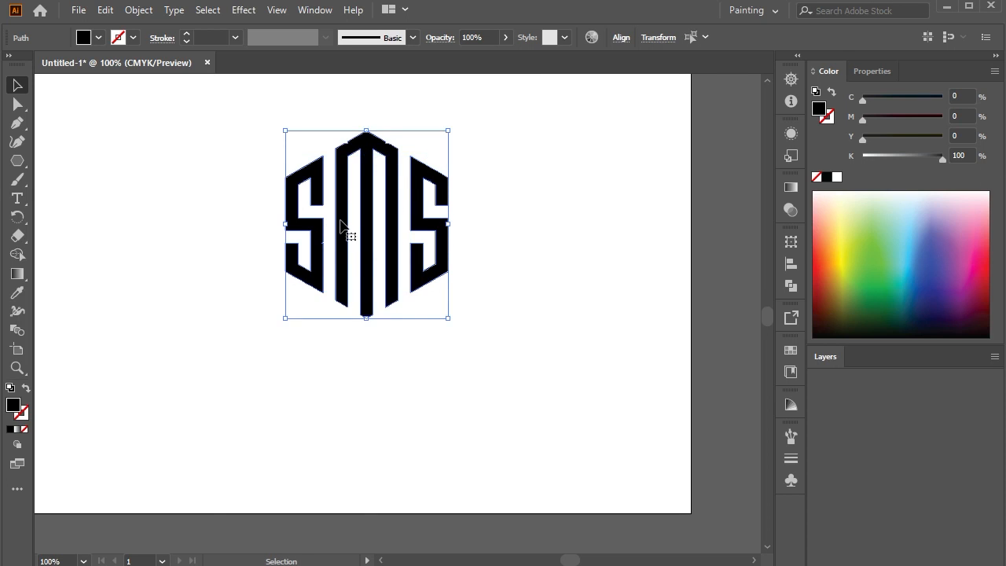
{"action": "scroll", "coordinate": [343, 227], "scroll_direction": "down", "scroll_amount": 1}
{"action": "left_click_drag", "start_coordinate": [352, 222], "coordinate": [643, 214]}
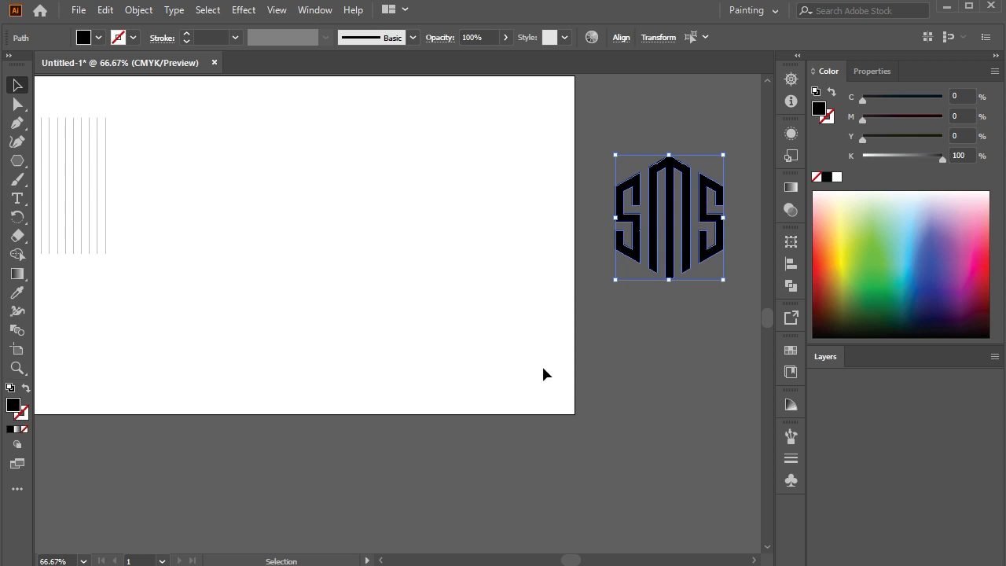
Step: Delete the leftover construction grid from the artboard and move the SMS logo back onto its right half
{"action": "left_click_drag", "start_coordinate": [542, 368], "coordinate": [217, 92]}
{"action": "left_click", "coordinate": [473, 148]}
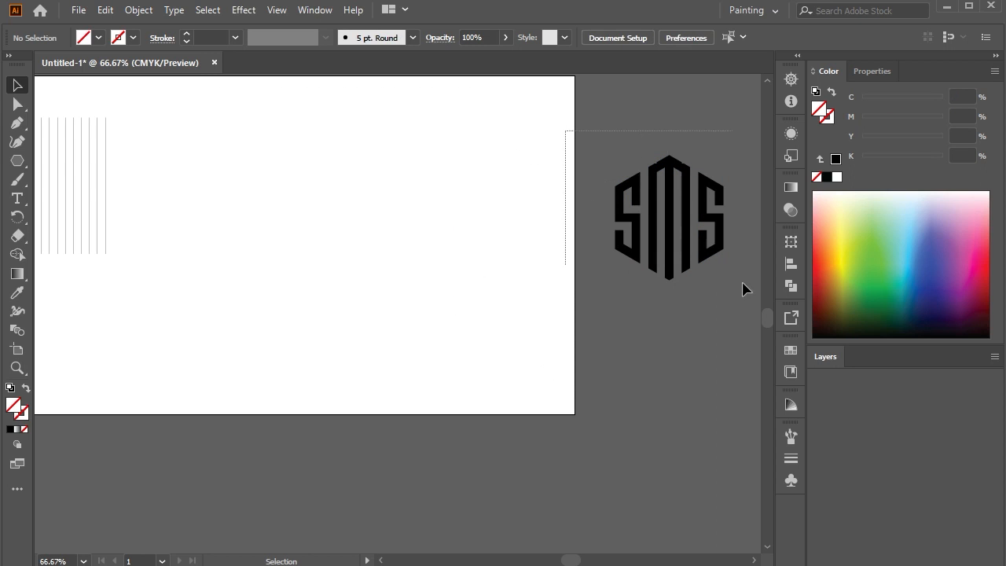
{"action": "left_click_drag", "start_coordinate": [724, 261], "coordinate": [462, 252]}
{"action": "left_click", "coordinate": [423, 343]}
{"action": "scroll", "coordinate": [423, 342], "scroll_direction": "left", "scroll_amount": 8}
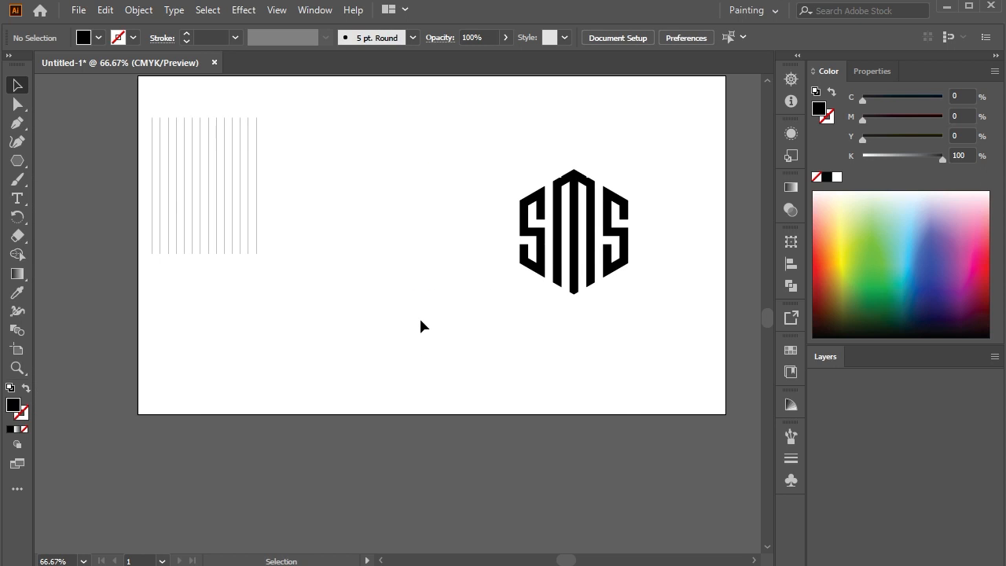
Step: Select the spare set of vertical lines and move it into the artboard's left half, level with the SMS logo
{"action": "left_click_drag", "start_coordinate": [120, 145], "coordinate": [122, 147]}
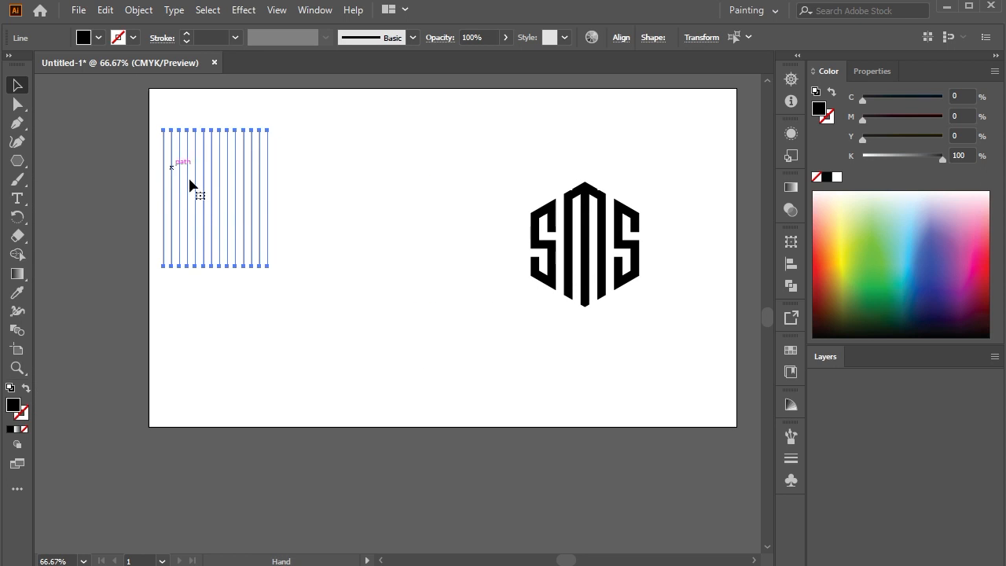
{"action": "left_click_drag", "start_coordinate": [212, 201], "coordinate": [322, 236]}
{"action": "left_click", "coordinate": [337, 229]}
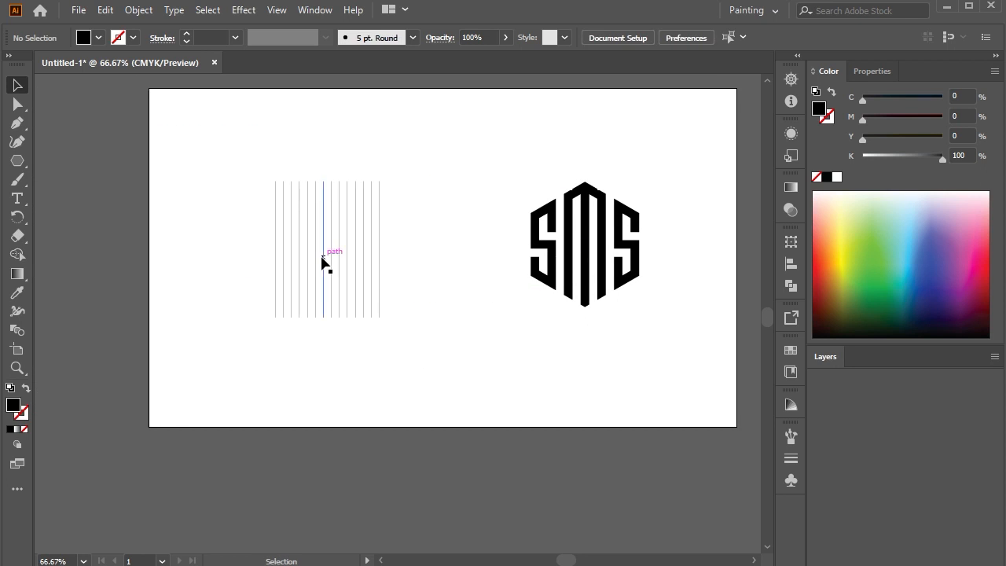
{"action": "key", "text": "ctrl+1"}
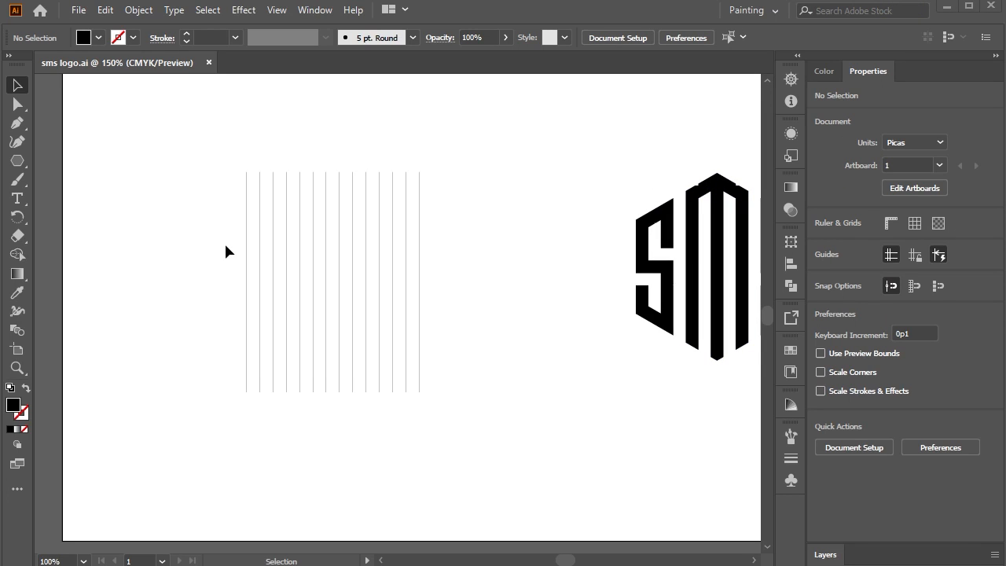
Step: Draw a circle about 13p5.6 in diameter from the middle of the vertical line set
{"action": "scroll", "coordinate": [226, 245], "scroll_direction": "up", "scroll_amount": 1}
{"action": "left_click_drag", "start_coordinate": [21, 162], "coordinate": [78, 178]}
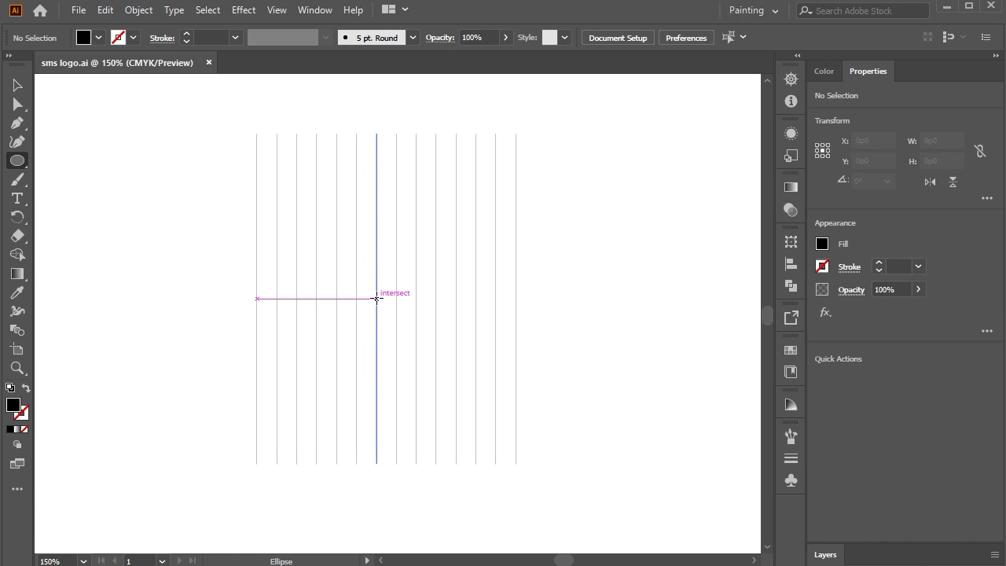
{"action": "mouse_move", "coordinate": [376, 299]}
{"action": "left_mouse_down"}
{"action": "mouse_move", "coordinate": [437, 355]}
{"action": "mouse_move", "coordinate": [480, 425]}
{"action": "left_mouse_up"}
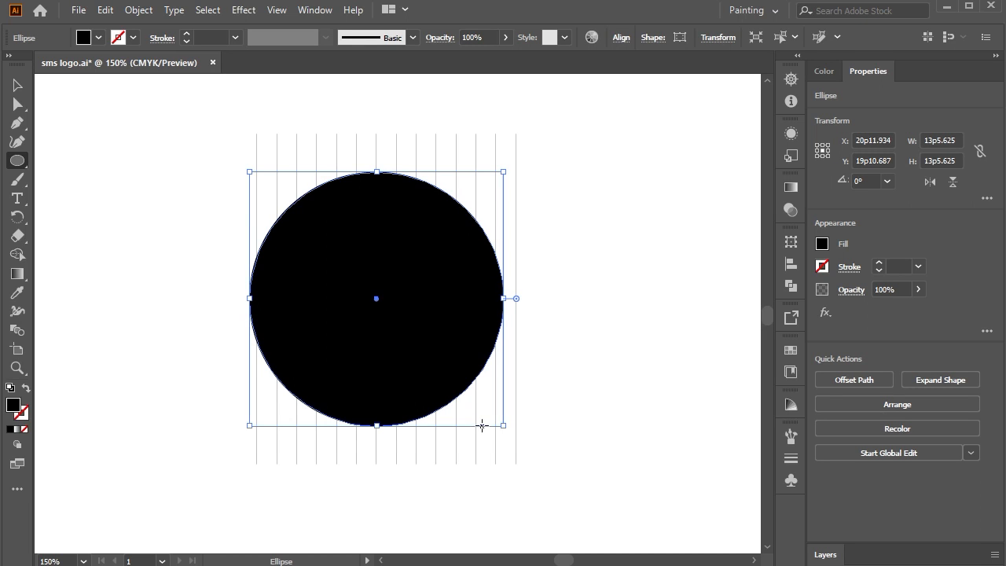
Step: Shift the circle right to meet the leftmost line and enlarge it to about 13p8.5 to reach the rightmost line
{"action": "key", "text": "Right"}
{"action": "key", "text": "Right"}
{"action": "key", "text": "Right"}
{"action": "key", "text": "Right"}
{"action": "key", "text": "Right"}
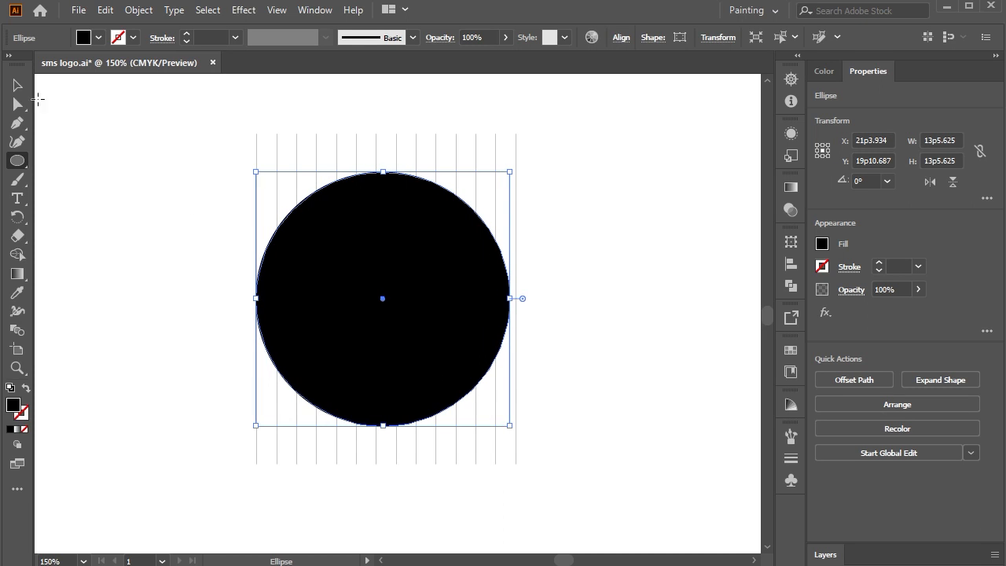
{"action": "left_click", "coordinate": [17, 85]}
{"action": "left_click_drag", "start_coordinate": [321, 322], "coordinate": [321, 322]}
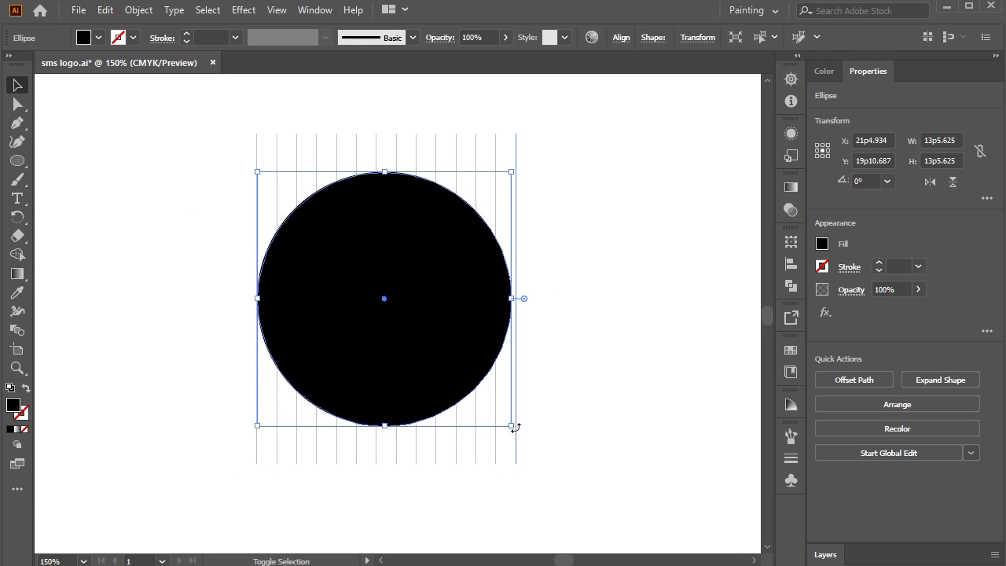
{"action": "left_click_drag", "start_coordinate": [512, 425], "coordinate": [518, 429]}
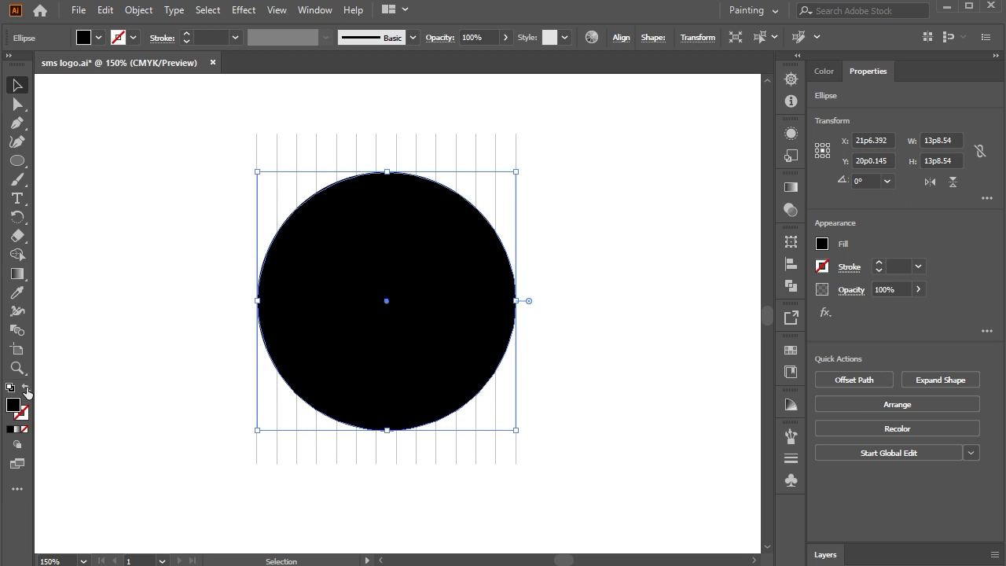
Step: Give the circle a black outline without fill and centre it vertically with the line set
{"action": "left_click", "coordinate": [25, 388]}
{"action": "left_click", "coordinate": [613, 393]}
{"action": "left_click_drag", "start_coordinate": [614, 392], "coordinate": [157, 216]}
{"action": "left_click", "coordinate": [950, 379]}
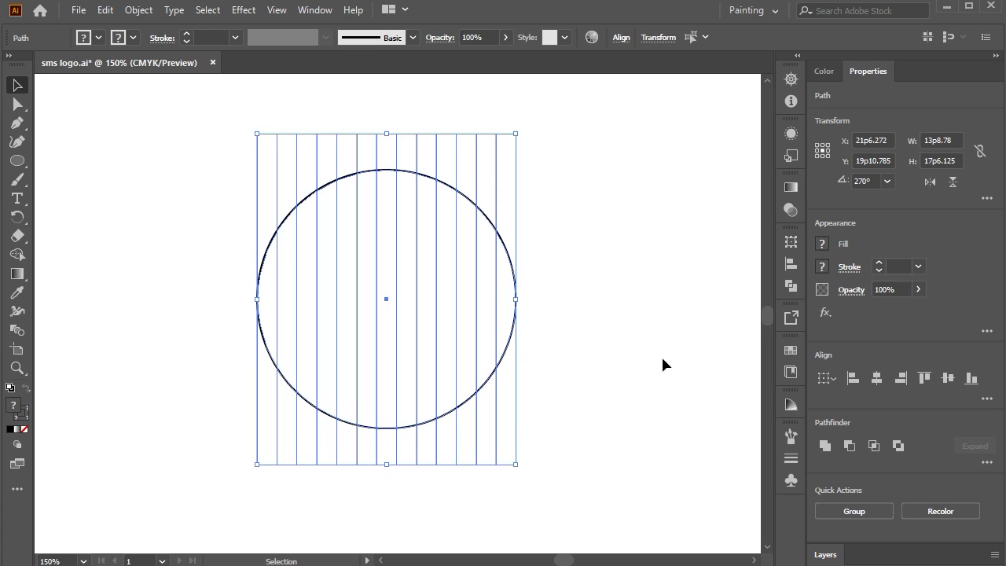
{"action": "left_click", "coordinate": [660, 354]}
Step: Reflect a copy of the vertical lines at 135° to form a square grid over the circle
{"action": "left_click_drag", "start_coordinate": [556, 517], "coordinate": [214, 441]}
{"action": "right_click", "coordinate": [615, 322]}
{"action": "mouse_move", "coordinate": [689, 479]}
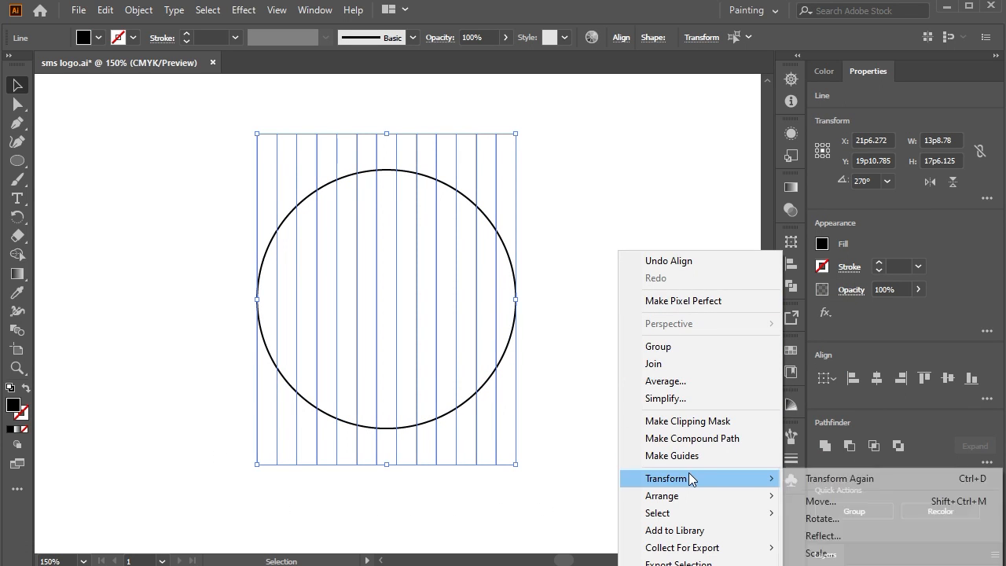
{"action": "left_click", "coordinate": [803, 534]}
{"action": "left_click", "coordinate": [833, 258]}
{"action": "scroll", "coordinate": [833, 259], "scroll_direction": "up", "scroll_amount": 18}
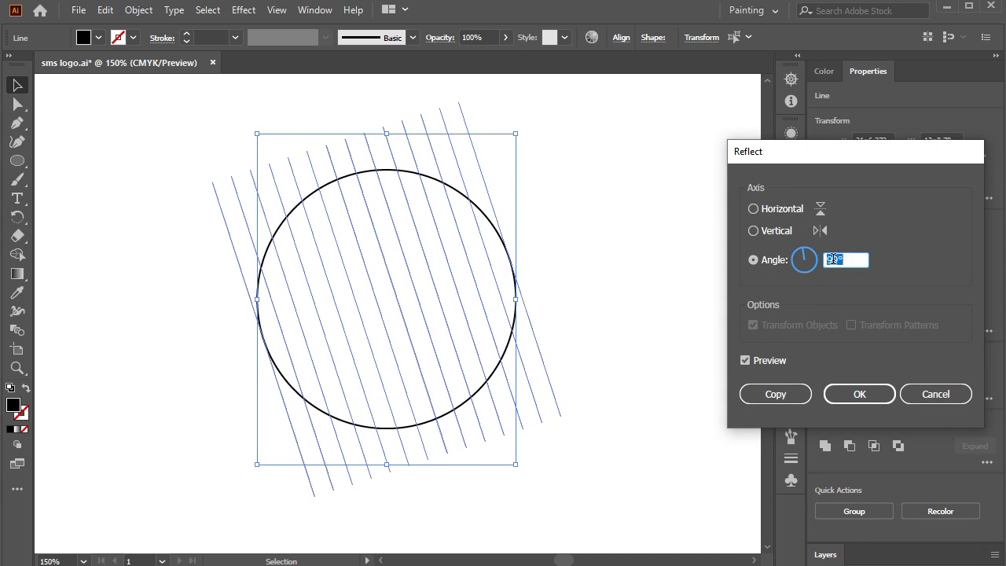
{"action": "scroll", "coordinate": [837, 256], "scroll_direction": "up", "scroll_amount": 20}
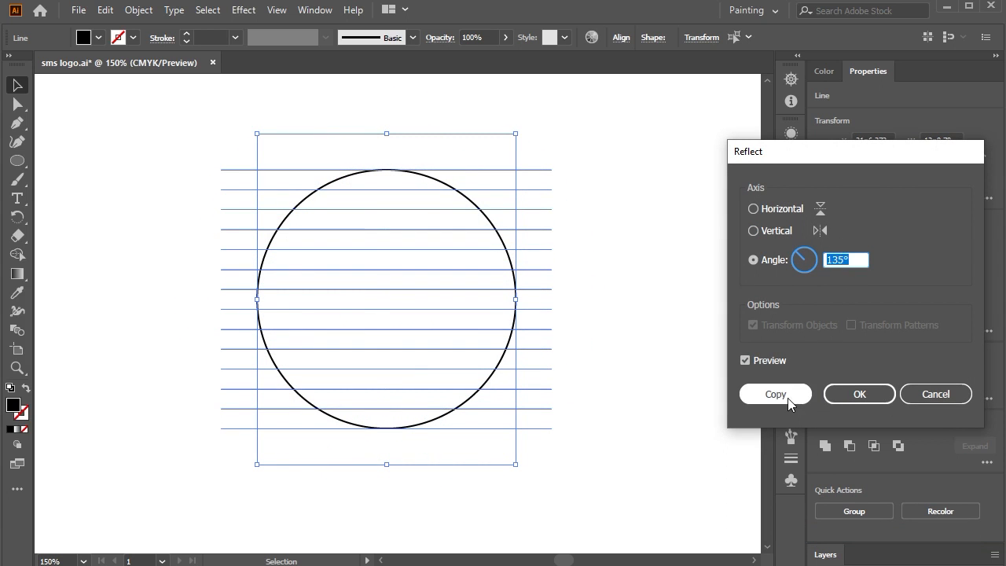
{"action": "left_click", "coordinate": [778, 395]}
{"action": "left_click", "coordinate": [605, 336]}
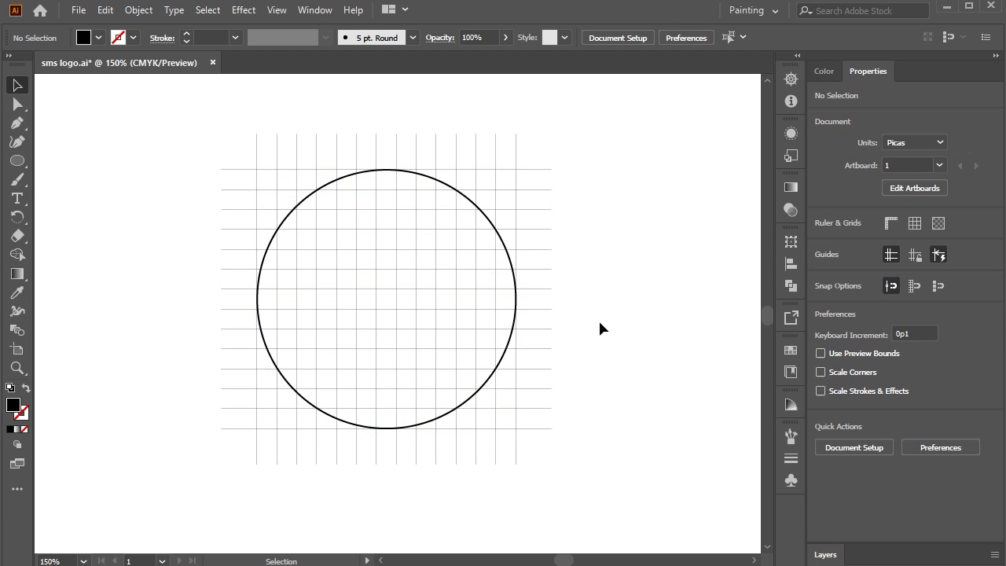
Step: Duplicate the circle in place and shrink the copy concentrically by one grid cell on every side
{"action": "left_click", "coordinate": [488, 214]}
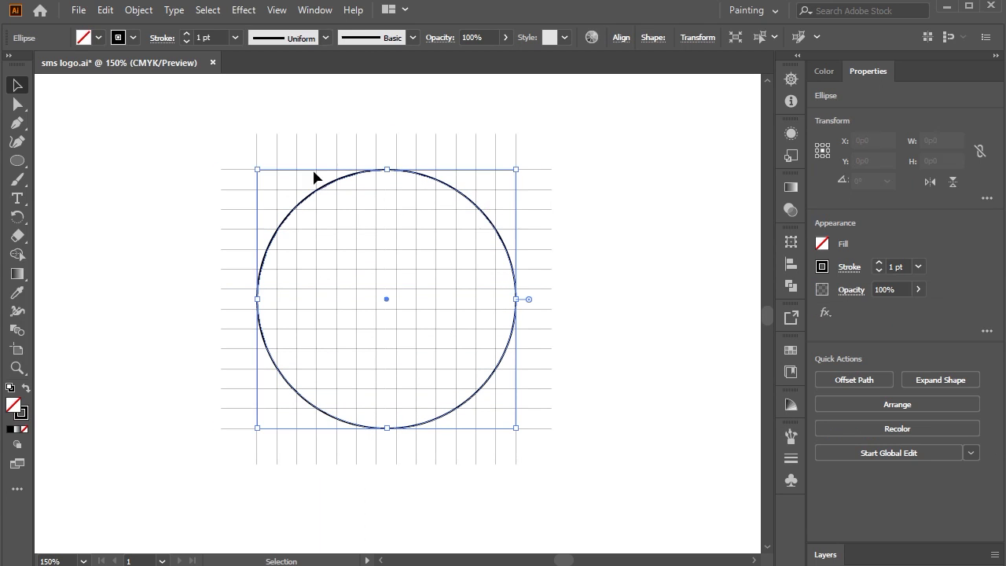
{"action": "left_click", "coordinate": [105, 10]}
{"action": "left_click", "coordinate": [135, 86]}
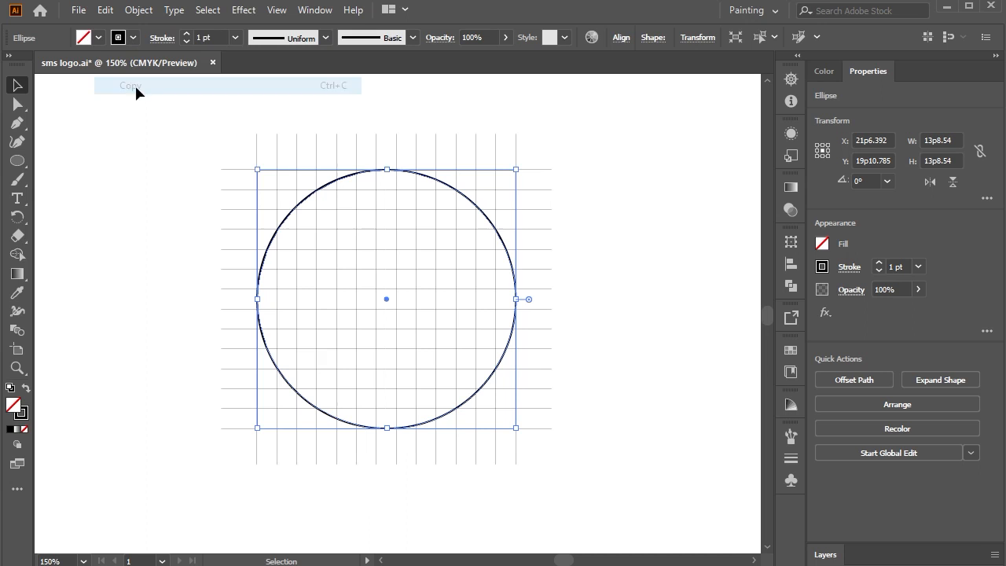
{"action": "left_click", "coordinate": [107, 12]}
{"action": "left_click", "coordinate": [155, 154]}
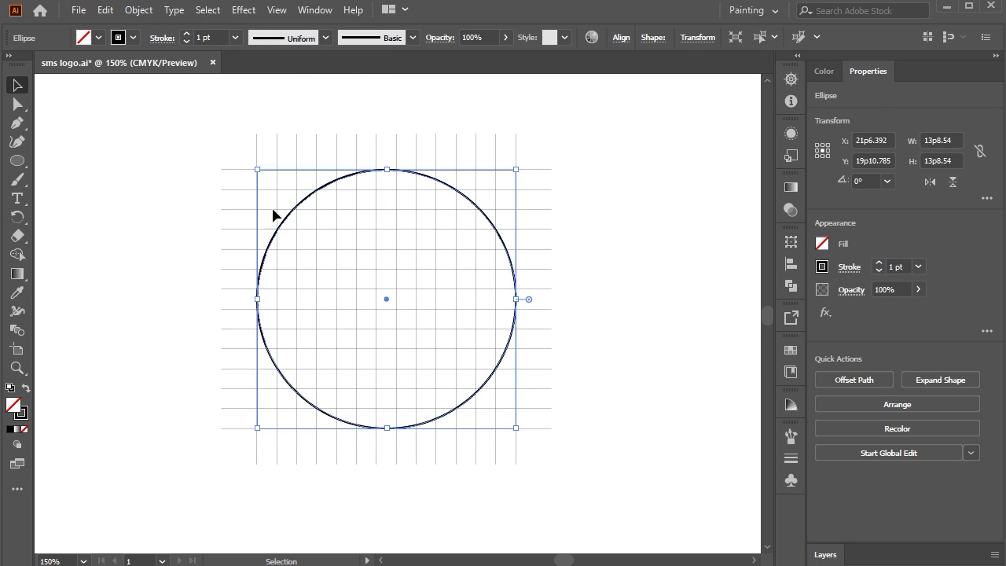
{"action": "left_click_drag", "start_coordinate": [517, 429], "coordinate": [497, 410]}
{"action": "left_click", "coordinate": [599, 366]}
Step: Merge the central column and the second column to its right into vertical bars with Shape Builder, and switch to black fill without stroke
{"action": "left_click_drag", "start_coordinate": [605, 488], "coordinate": [195, 119]}
{"action": "left_click", "coordinate": [17, 254]}
{"action": "left_click_drag", "start_coordinate": [387, 208], "coordinate": [390, 368]}
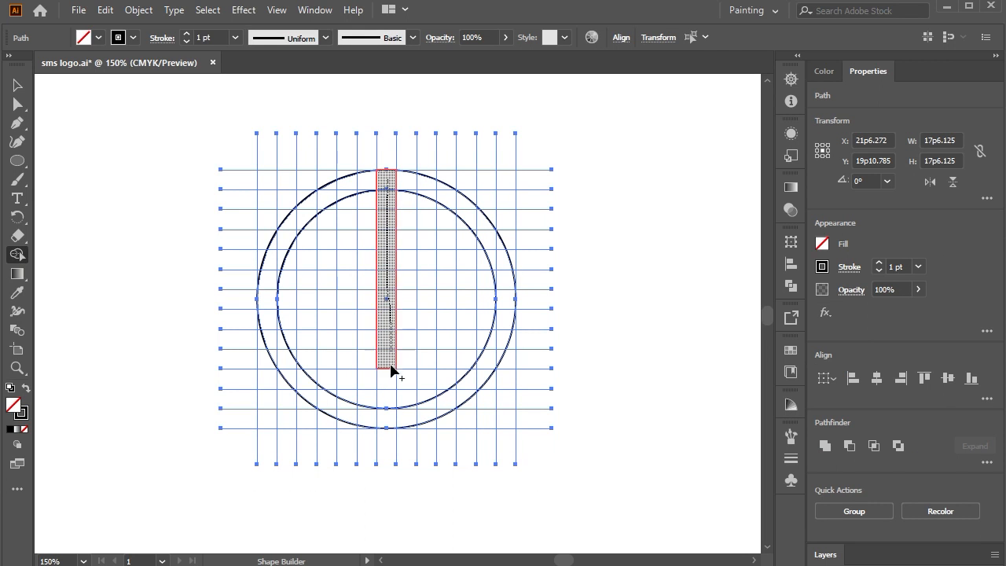
{"action": "left_click_drag", "start_coordinate": [392, 421], "coordinate": [392, 425]}
{"action": "left_click_drag", "start_coordinate": [430, 227], "coordinate": [429, 407]}
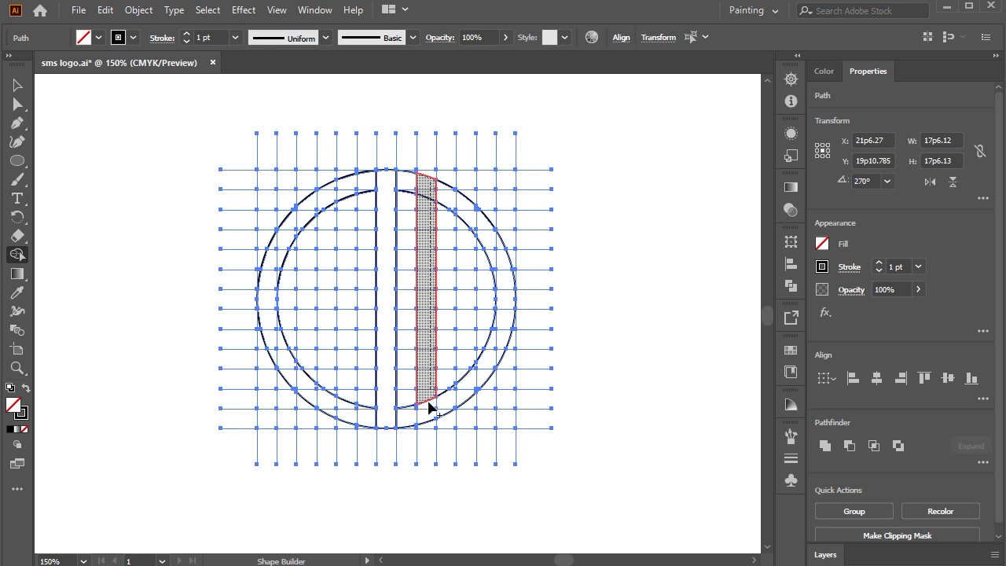
{"action": "left_click_drag", "start_coordinate": [98, 445], "coordinate": [8, 432]}
{"action": "left_click", "coordinate": [26, 388]}
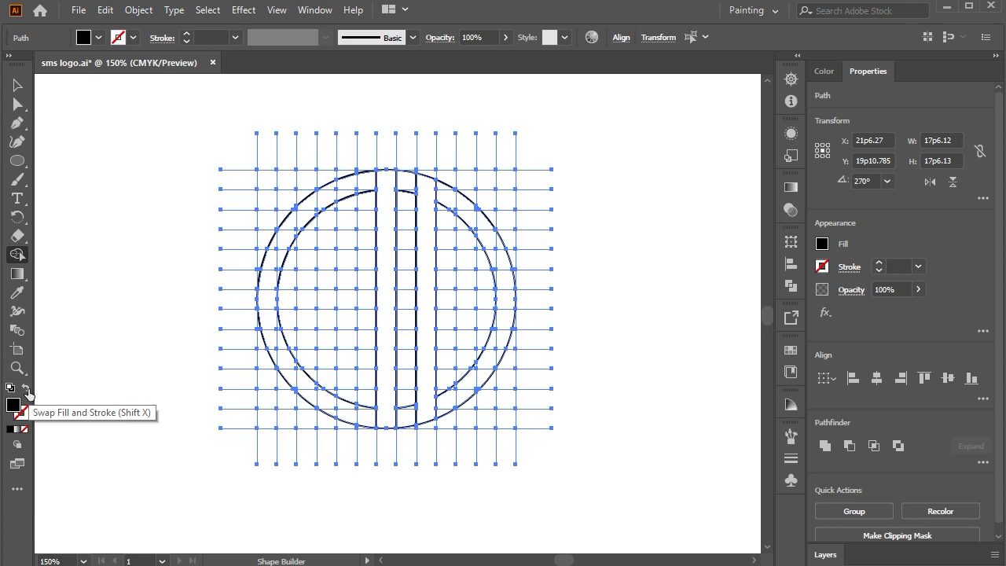
Step: Fill the two vertical bars black, merge a matching bar on the other side, and join all three along the circle's upper rim into an M
{"action": "left_click", "coordinate": [386, 341]}
{"action": "left_click", "coordinate": [423, 343]}
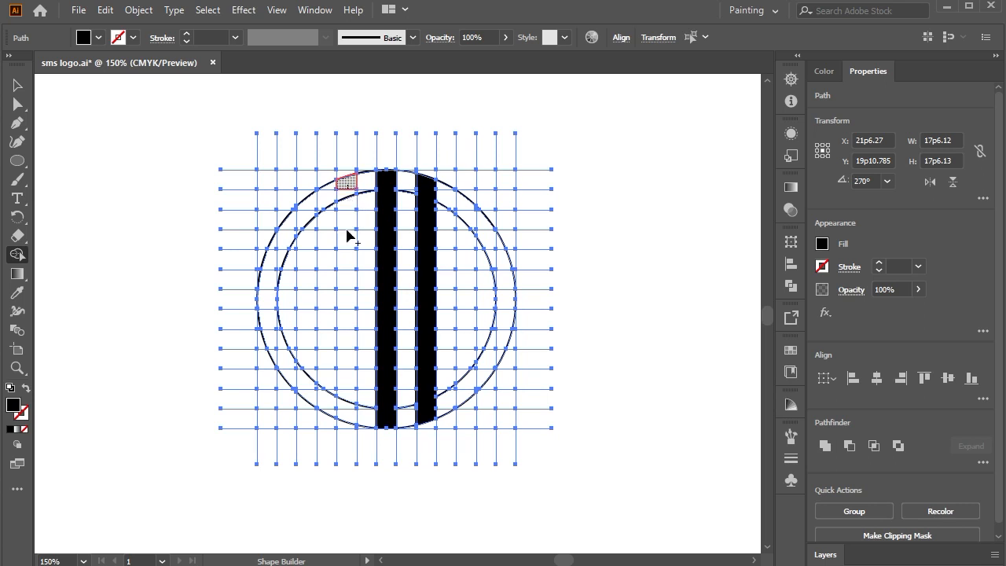
{"action": "left_click_drag", "start_coordinate": [346, 235], "coordinate": [348, 415]}
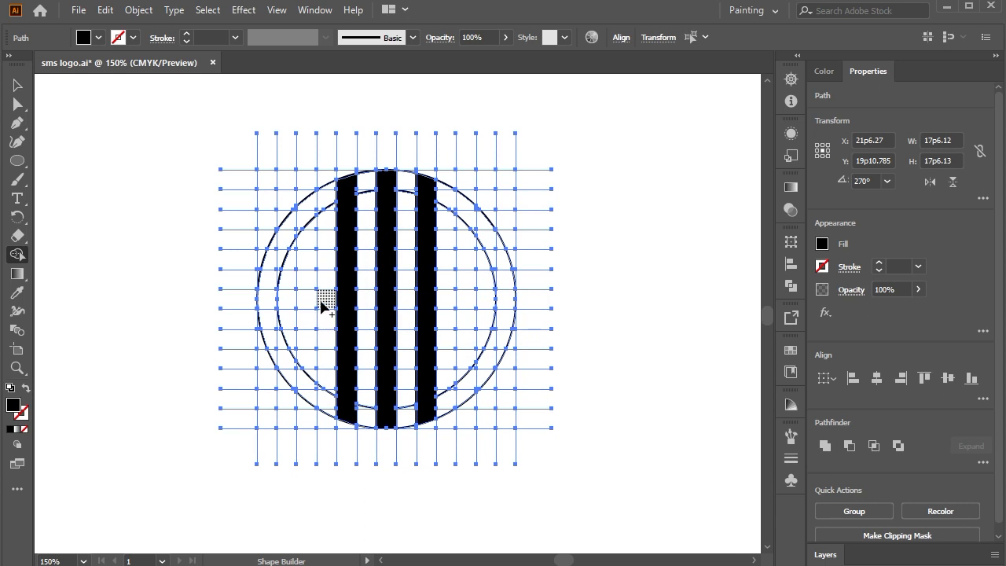
{"action": "mouse_move", "coordinate": [428, 189]}
{"action": "left_mouse_down"}
{"action": "mouse_move", "coordinate": [393, 179]}
{"action": "mouse_move", "coordinate": [348, 197]}
{"action": "left_mouse_up"}
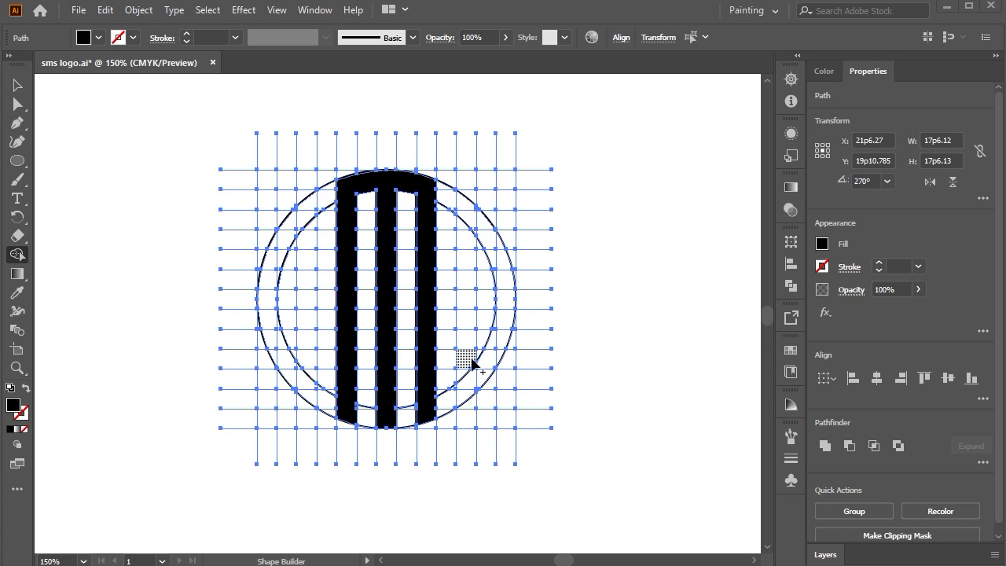
Step: Merge the grid cells and ring segments right of the M into a black letter S with Shape Builder
{"action": "left_click_drag", "start_coordinate": [470, 359], "coordinate": [465, 398]}
{"action": "mouse_move", "coordinate": [503, 320]}
{"action": "left_mouse_down"}
{"action": "mouse_move", "coordinate": [465, 293]}
{"action": "mouse_move", "coordinate": [468, 223]}
{"action": "left_mouse_up"}
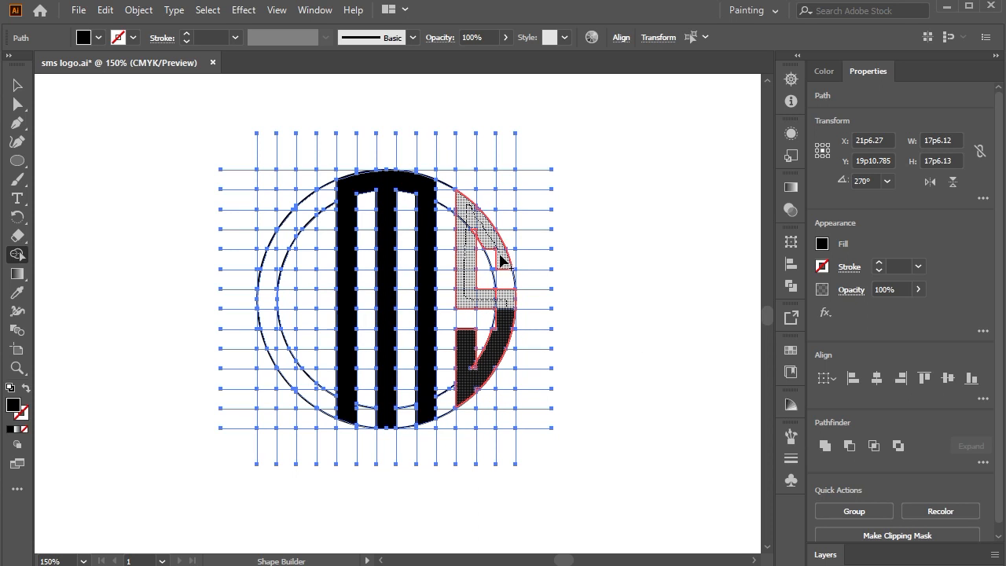
{"action": "left_click_drag", "start_coordinate": [495, 261], "coordinate": [489, 297]}
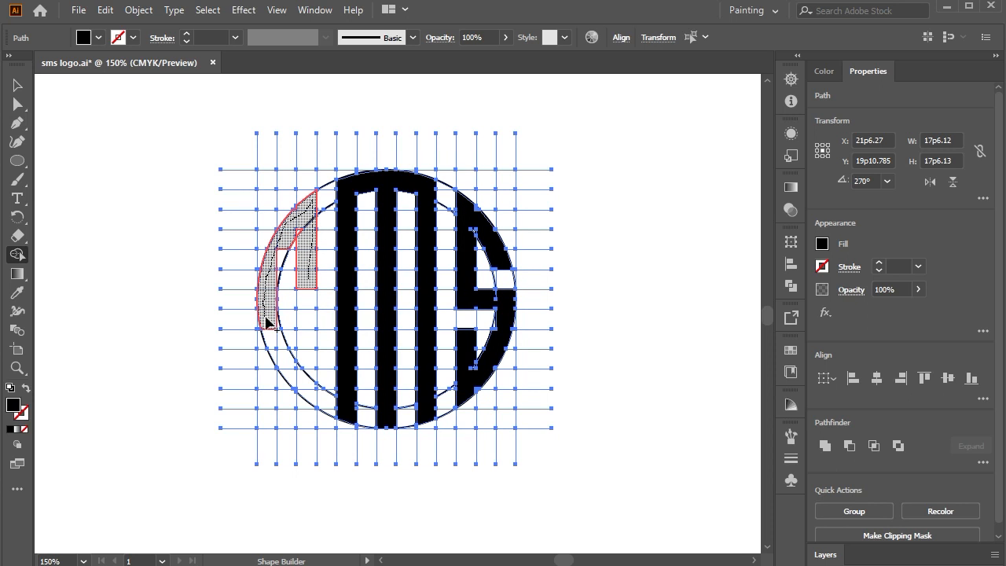
Step: Merge the grid cells and ring segments left of the M into a matching black letter S
{"action": "left_click_drag", "start_coordinate": [267, 322], "coordinate": [268, 321]}
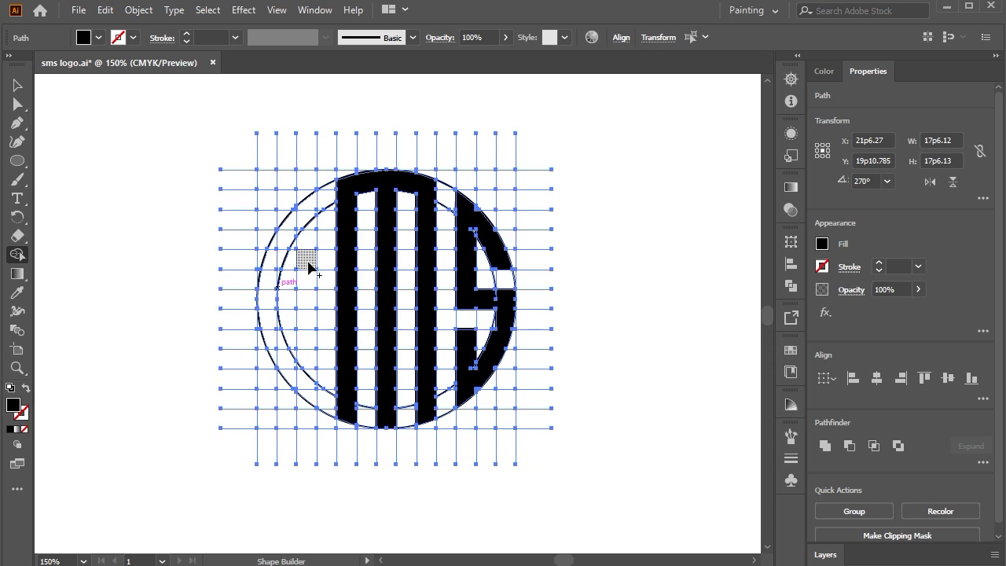
{"action": "left_click_drag", "start_coordinate": [310, 211], "coordinate": [276, 267]}
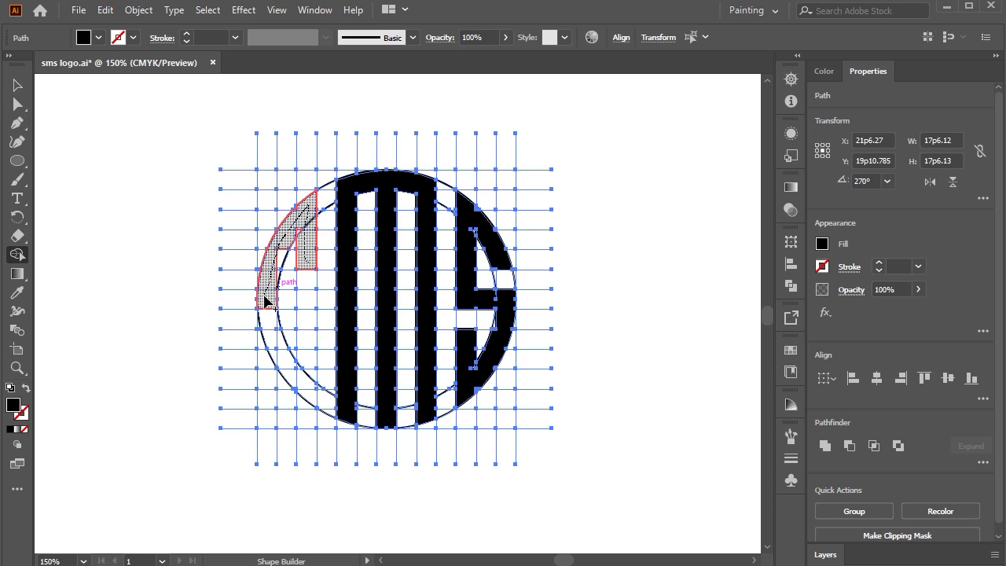
{"action": "left_click_drag", "start_coordinate": [309, 300], "coordinate": [309, 376]}
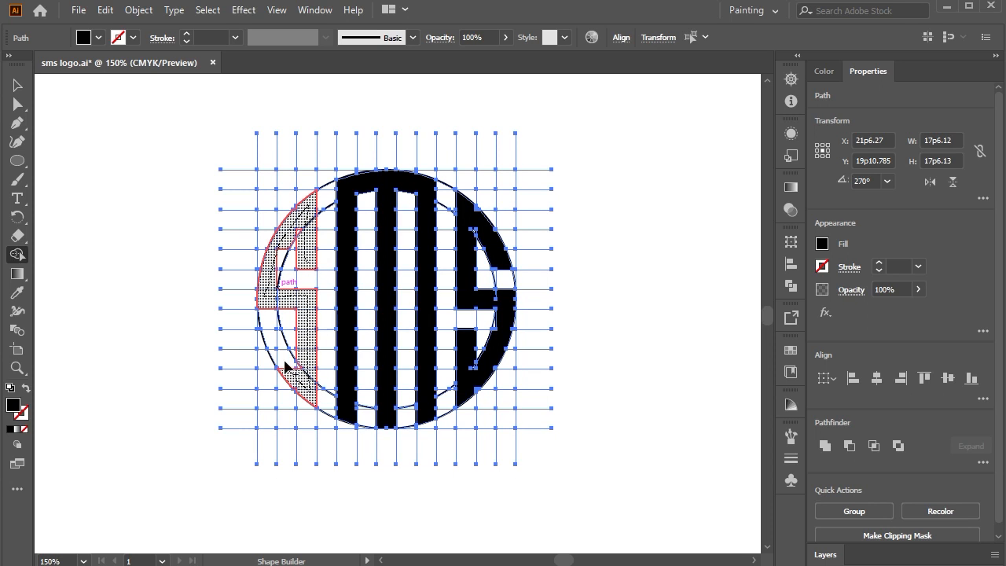
{"action": "left_click_drag", "start_coordinate": [272, 346], "coordinate": [277, 344]}
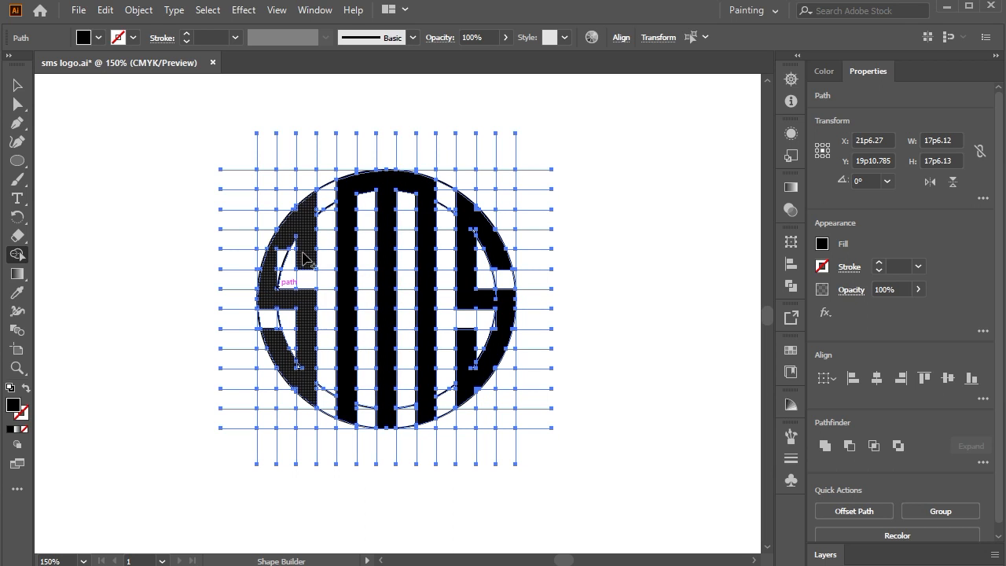
Step: Merge the leftover inner-circle fragment into the middle bar of the right-hand S
{"action": "scroll", "coordinate": [290, 248], "scroll_direction": "up", "scroll_amount": 1}
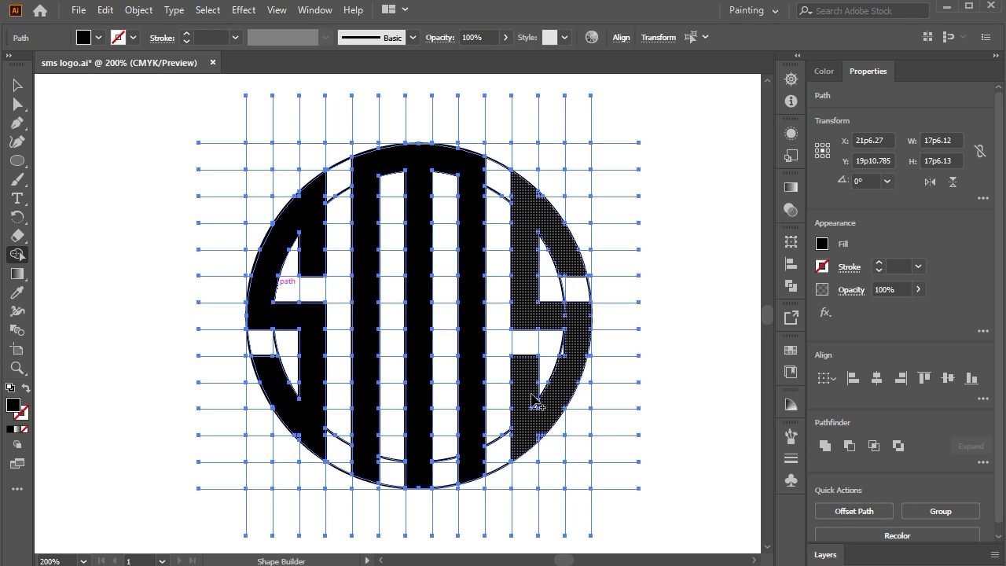
{"action": "left_click", "coordinate": [573, 332]}
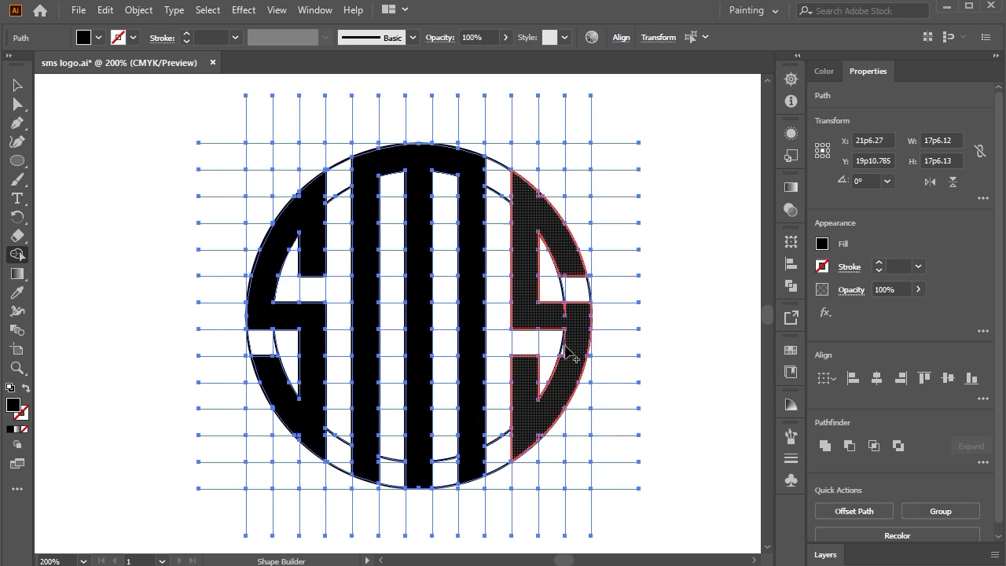
{"action": "mouse_move", "coordinate": [569, 337]}
{"action": "left_mouse_down"}
{"action": "mouse_move", "coordinate": [573, 312]}
{"action": "mouse_move", "coordinate": [548, 308]}
{"action": "left_mouse_up"}
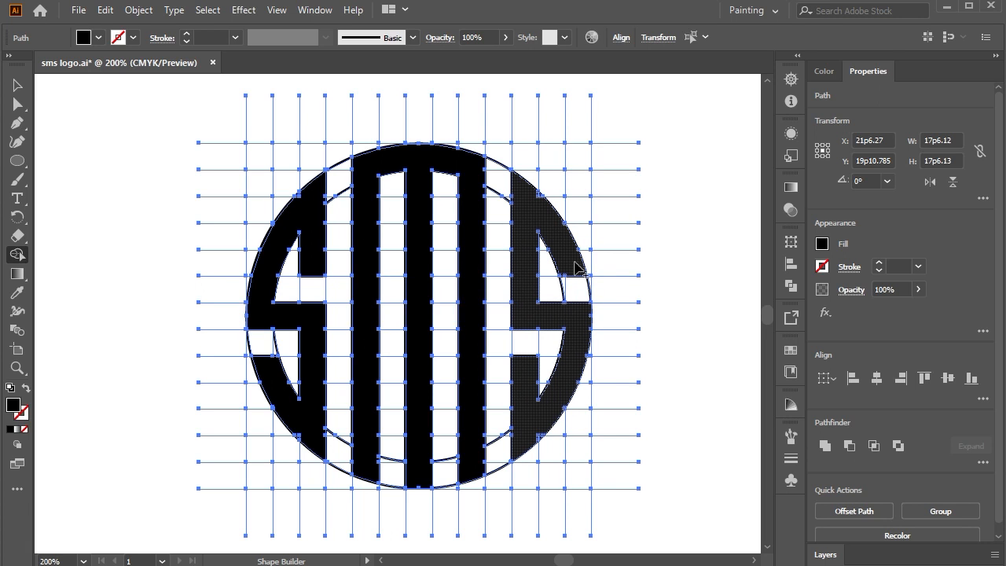
Step: Reselect all the artwork, merge the leftover corner slivers into the outer edges of both S letters with Shape Builder, and deselect everything
{"action": "key", "text": "v"}
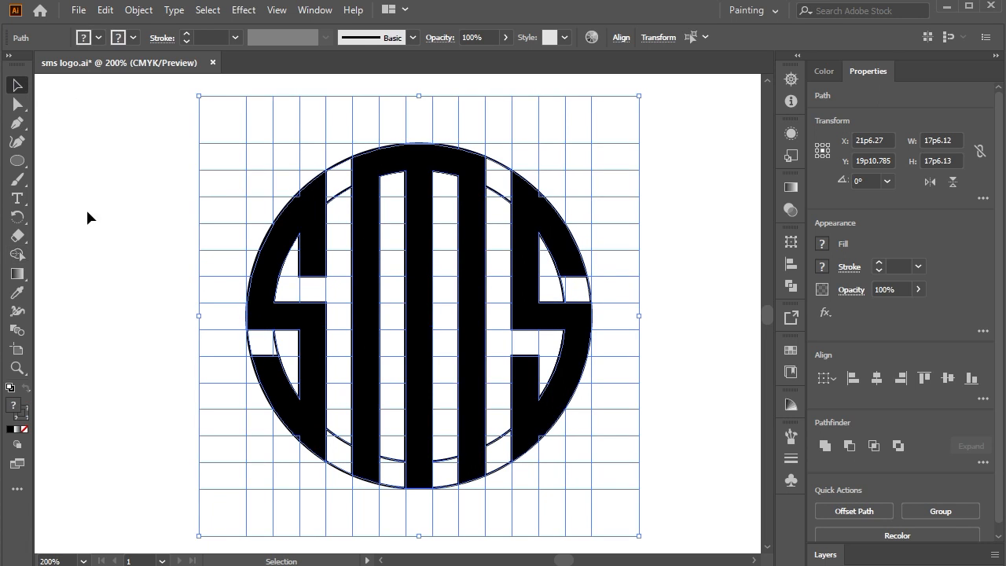
{"action": "left_click", "coordinate": [89, 218]}
{"action": "left_click_drag", "start_coordinate": [116, 92], "coordinate": [691, 550]}
{"action": "key", "text": "shift+m"}
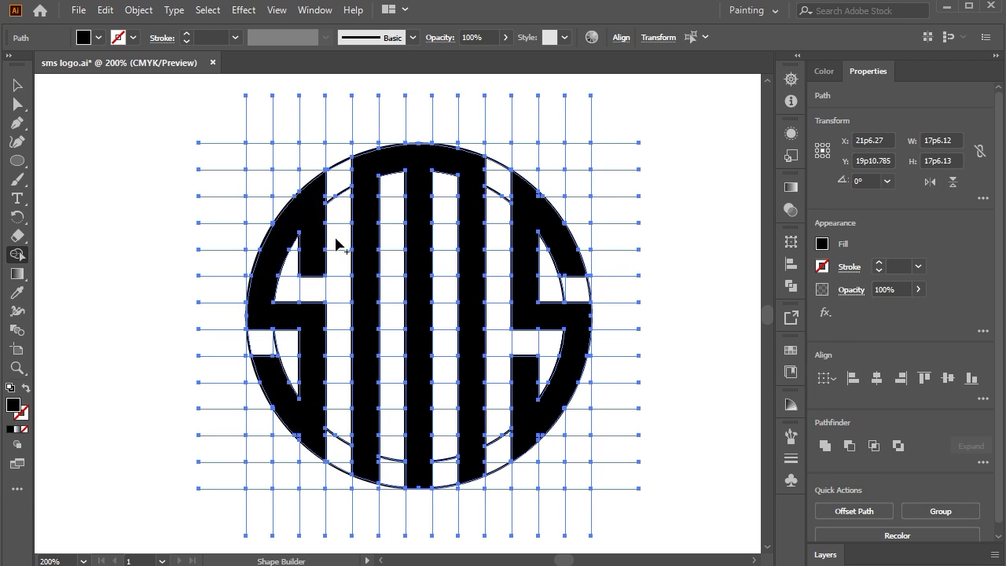
{"action": "left_click", "coordinate": [322, 203]}
{"action": "left_click_drag", "start_coordinate": [302, 442], "coordinate": [305, 426]}
{"action": "scroll", "coordinate": [306, 430], "scroll_direction": "up", "scroll_amount": 3}
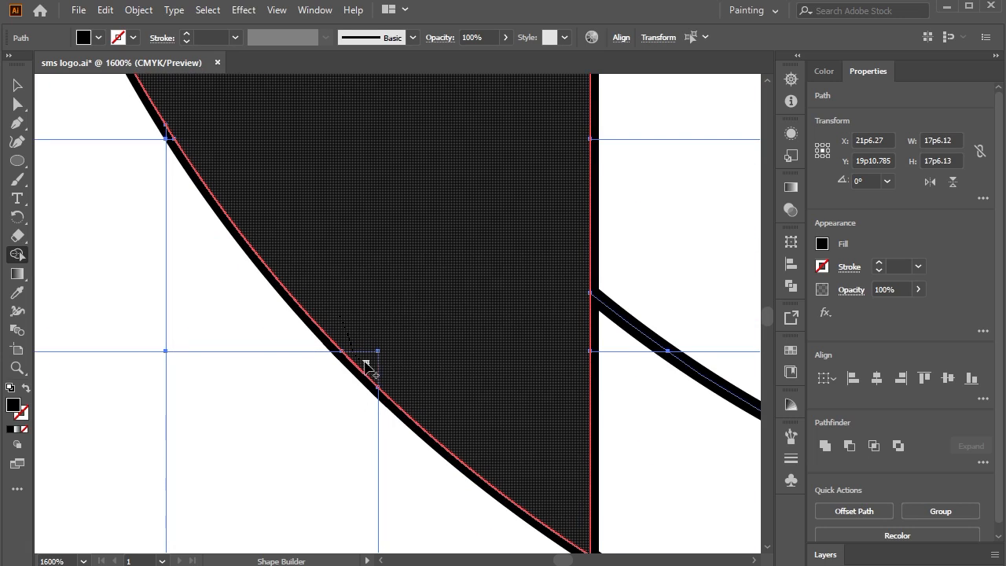
{"action": "scroll", "coordinate": [340, 315], "scroll_direction": "down", "scroll_amount": 3}
{"action": "scroll", "coordinate": [606, 381], "scroll_direction": "up", "scroll_amount": 2}
{"action": "scroll", "coordinate": [606, 369], "scroll_direction": "up", "scroll_amount": 4}
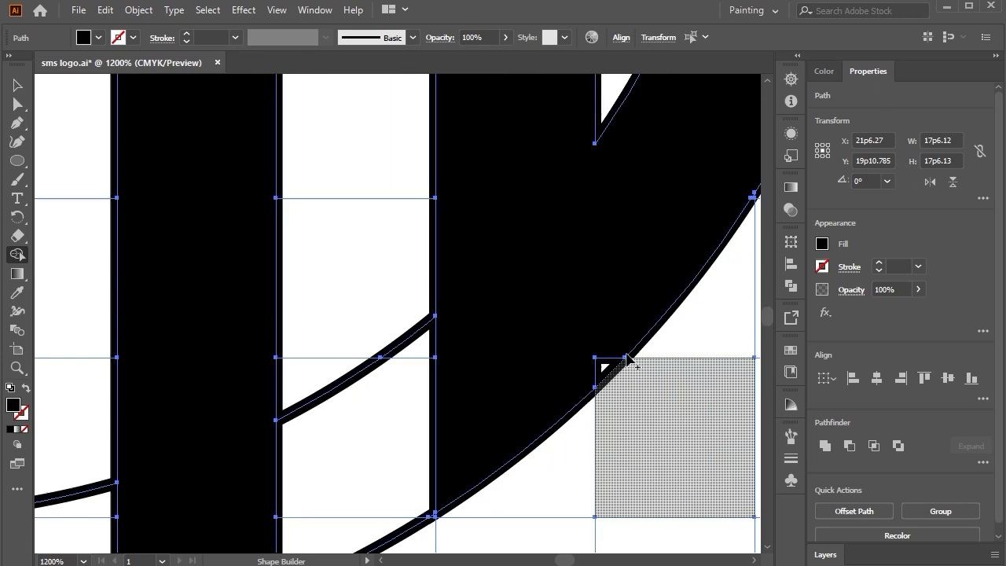
{"action": "scroll", "coordinate": [591, 385], "scroll_direction": "down", "scroll_amount": 4}
{"action": "scroll", "coordinate": [561, 191], "scroll_direction": "up", "scroll_amount": 5}
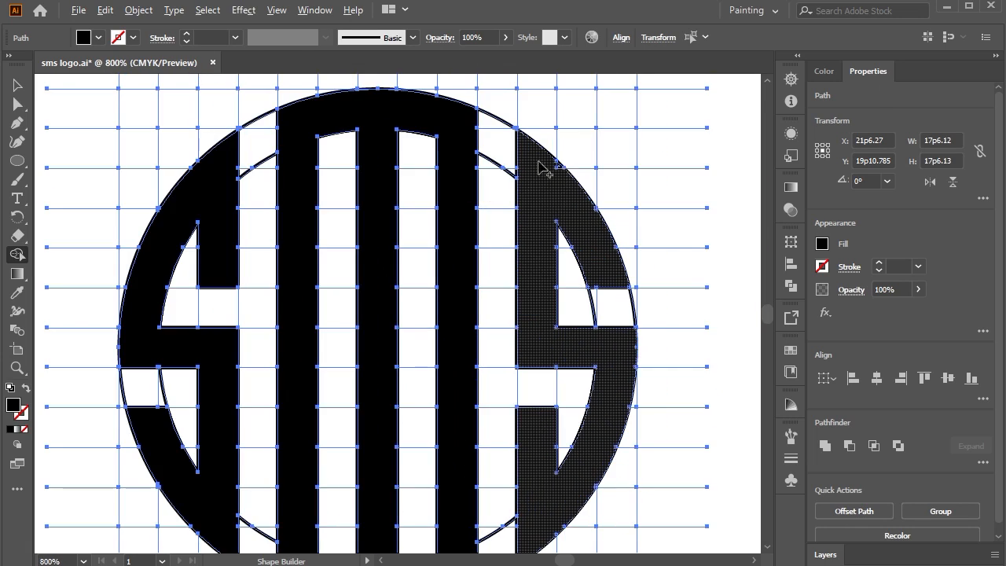
{"action": "mouse_move", "coordinate": [453, 73]}
{"action": "left_mouse_down"}
{"action": "mouse_move", "coordinate": [536, 146]}
{"action": "mouse_move", "coordinate": [454, 74]}
{"action": "mouse_move", "coordinate": [599, 237]}
{"action": "left_mouse_up"}
{"action": "scroll", "coordinate": [417, 213], "scroll_direction": "down", "scroll_amount": 3}
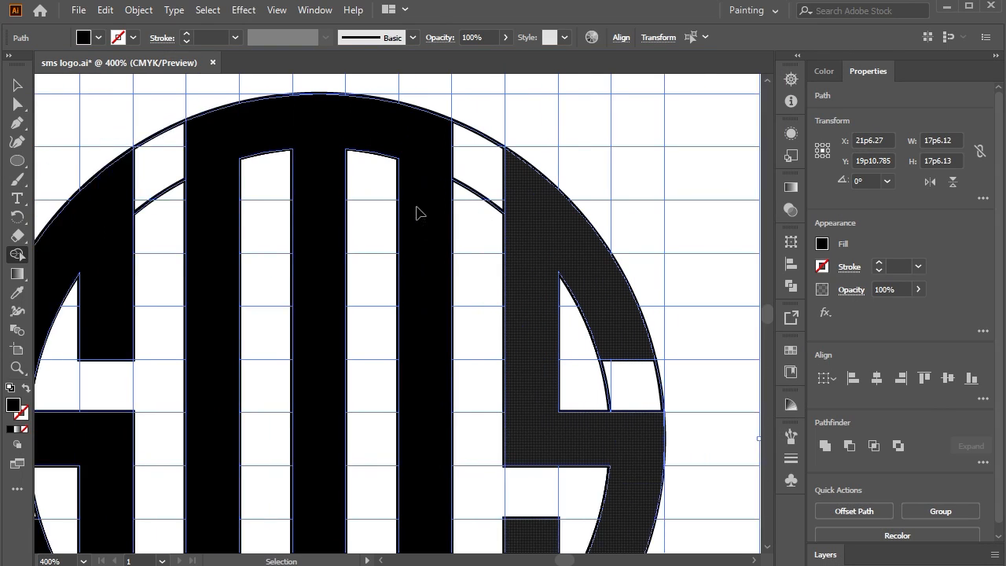
{"action": "scroll", "coordinate": [466, 231], "scroll_direction": "down", "scroll_amount": 3}
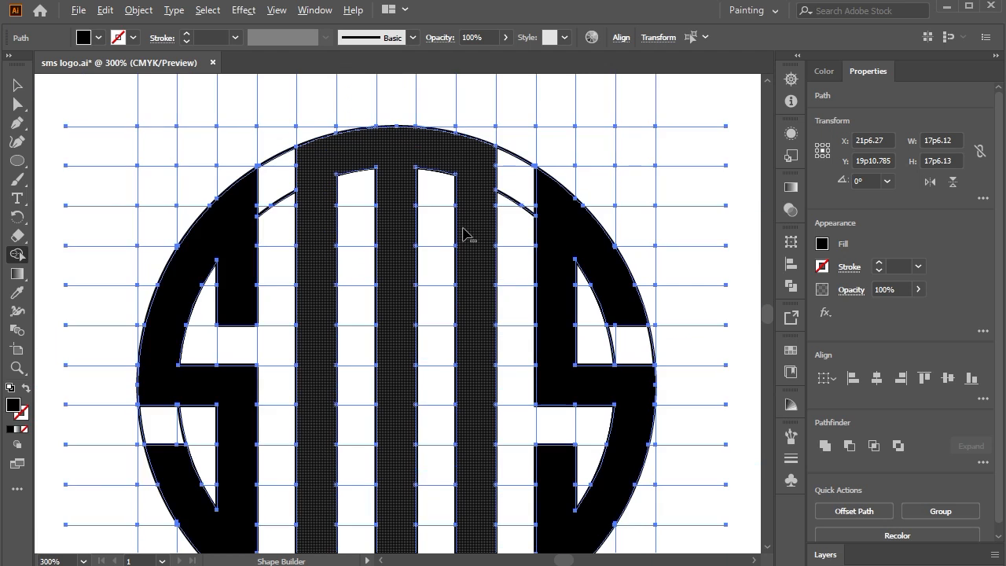
{"action": "left_click", "coordinate": [19, 85]}
{"action": "left_click", "coordinate": [105, 214]}
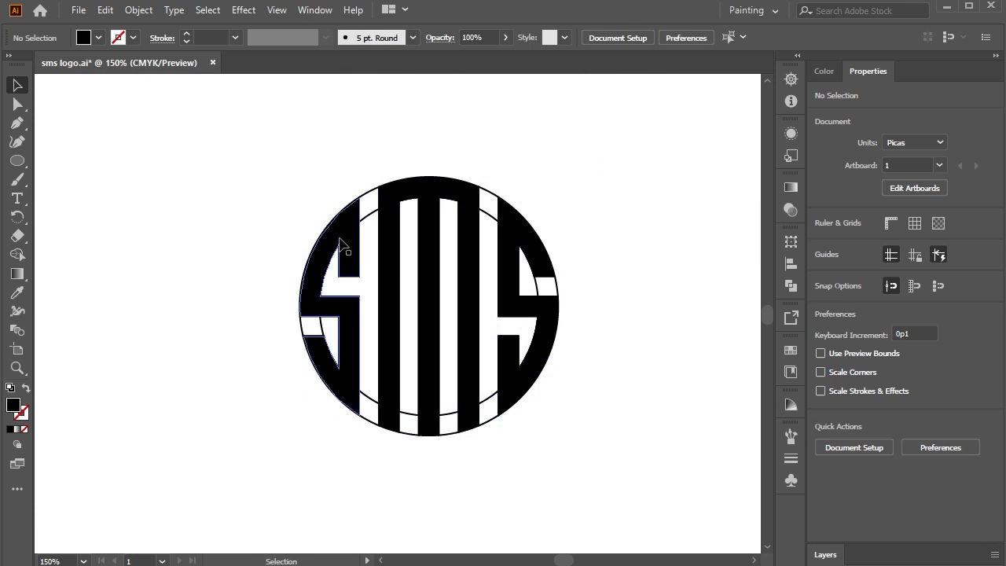
Step: Select the three finished letters of the circular monogram and move them off the artboard, away from the construction shapes
{"action": "left_click", "coordinate": [341, 242]}
{"action": "left_click", "coordinate": [386, 246], "text": "shift"}
{"action": "left_click", "coordinate": [387, 246], "text": "shift"}
{"action": "left_click", "coordinate": [510, 239], "text": "shift"}
{"action": "left_click", "coordinate": [468, 242], "text": "shift"}
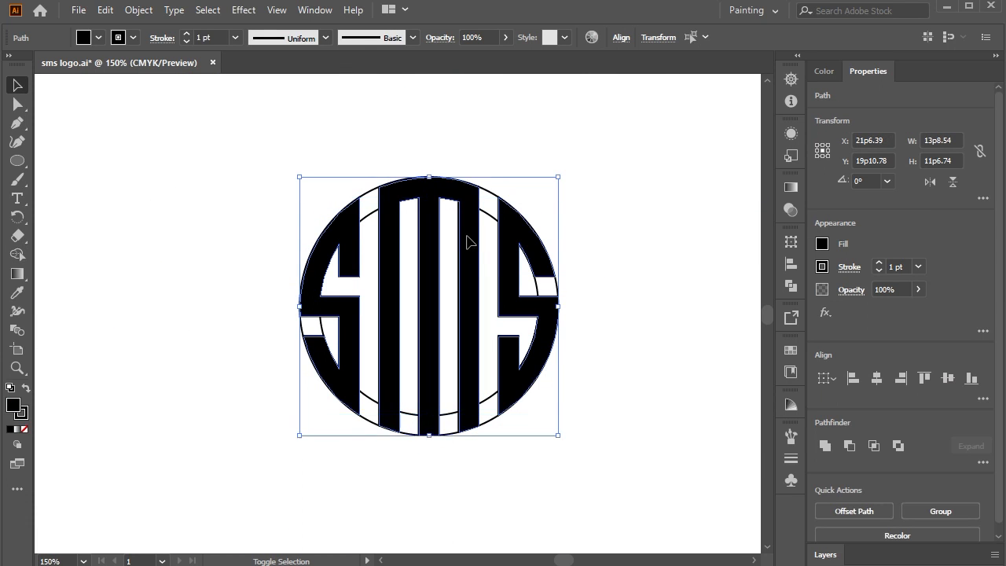
{"action": "scroll", "coordinate": [472, 237], "scroll_direction": "down", "scroll_amount": 3}
{"action": "left_click_drag", "start_coordinate": [473, 237], "coordinate": [216, 237]}
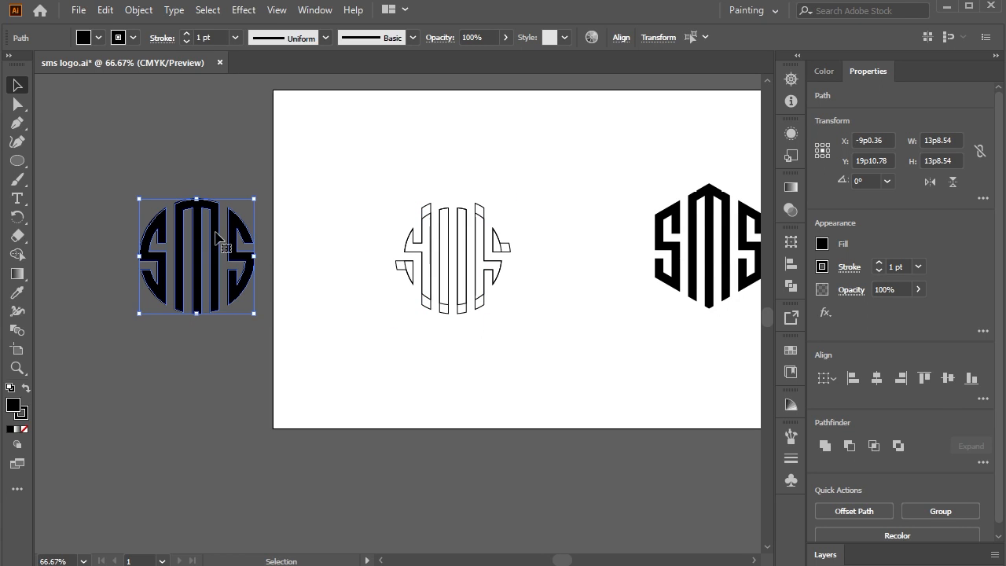
Step: Delete the leftover grid and circle fragments, and move the circular monogram back onto the artboard beside the hexagonal one
{"action": "left_click_drag", "start_coordinate": [585, 378], "coordinate": [325, 127]}
{"action": "key", "text": "Delete"}
{"action": "left_click_drag", "start_coordinate": [121, 184], "coordinate": [471, 293]}
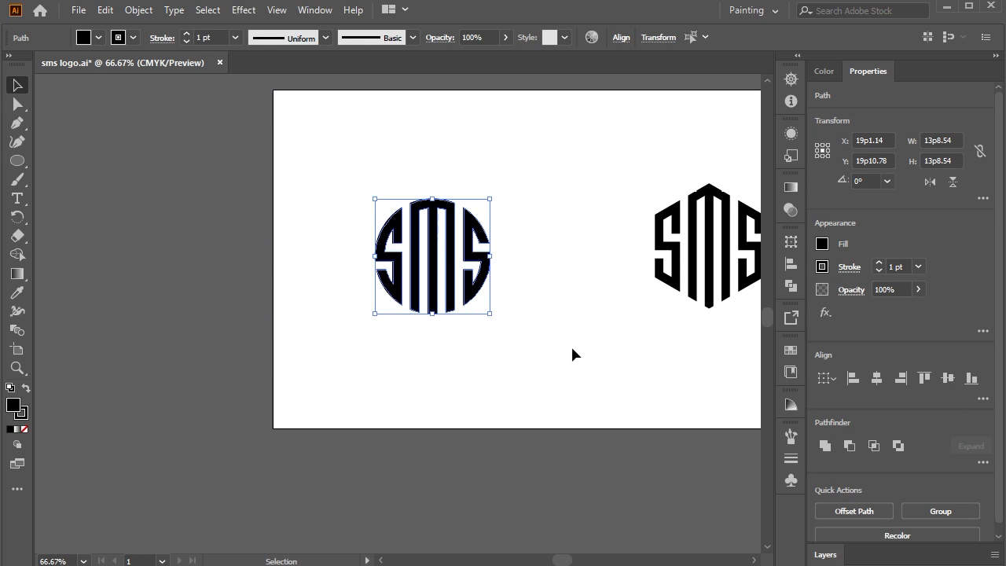
{"action": "left_click", "coordinate": [572, 354]}
{"action": "scroll", "coordinate": [572, 354], "scroll_direction": "right", "scroll_amount": 2}
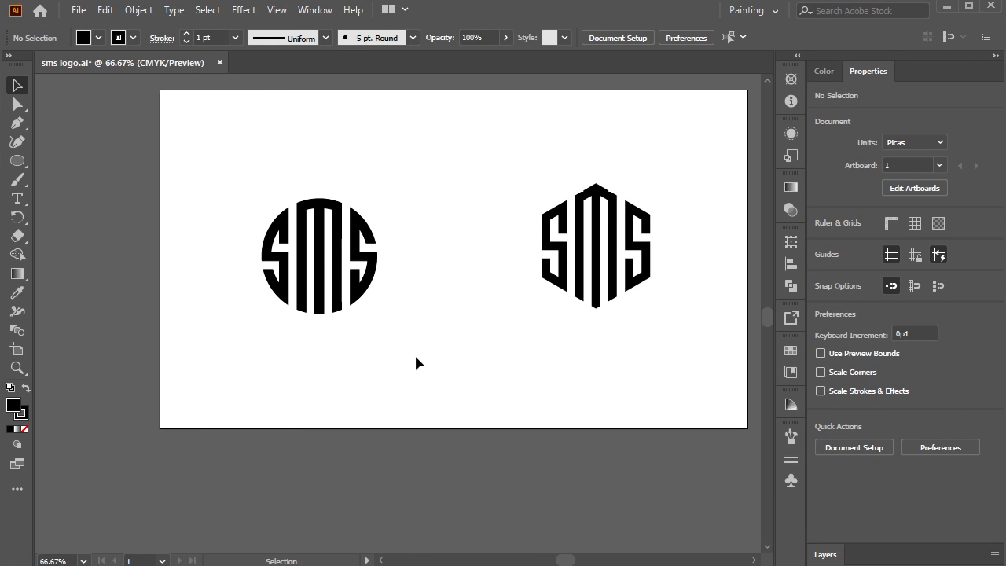
Step: Nudge the circular monogram up until it is roughly level with the hexagonal one
{"action": "left_click_drag", "start_coordinate": [226, 203], "coordinate": [226, 201]}
{"action": "key", "text": "shift+Up"}
{"action": "key", "text": "shift+Up"}
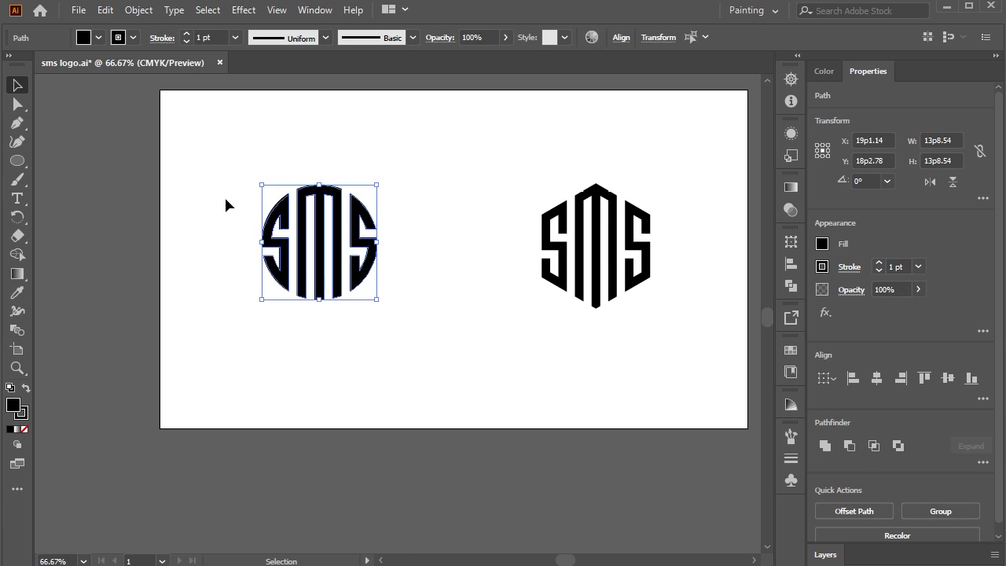
{"action": "key", "text": "Down"}
{"action": "key", "text": "Down"}
Step: Group the letters of each monogram separately and align the two groups by their vertical centres
{"action": "right_click", "coordinate": [320, 243]}
{"action": "left_click", "coordinate": [386, 342]}
{"action": "left_click_drag", "start_coordinate": [701, 346], "coordinate": [488, 208]}
{"action": "right_click", "coordinate": [609, 230]}
{"action": "left_click", "coordinate": [636, 328]}
{"action": "left_click_drag", "start_coordinate": [684, 348], "coordinate": [307, 240]}
{"action": "left_click", "coordinate": [643, 381]}
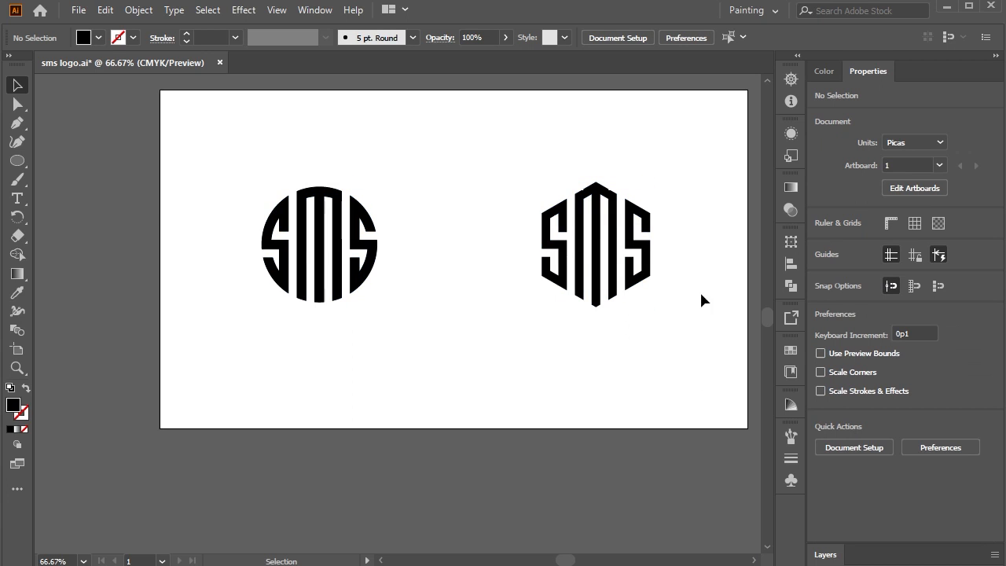
Step: Give both monograms a black stroke with a weight of 6 pt to thicken the letters, and deselect them
{"action": "key", "text": "ctrl+1"}
{"action": "left_click_drag", "start_coordinate": [205, 388], "coordinate": [374, 370]}
{"action": "left_click_drag", "start_coordinate": [461, 232], "coordinate": [461, 232]}
{"action": "left_click_drag", "start_coordinate": [620, 358], "coordinate": [596, 391]}
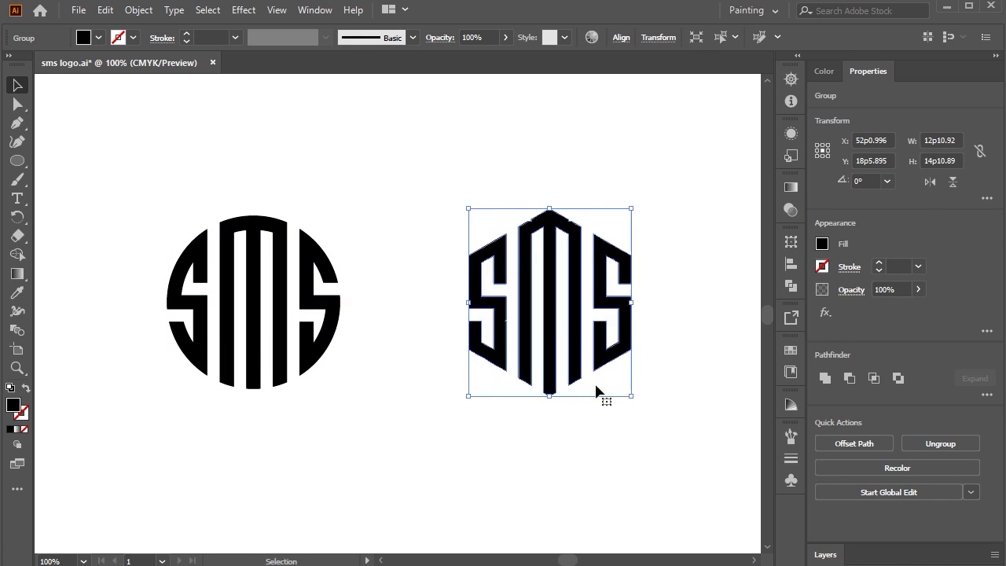
{"action": "left_click_drag", "start_coordinate": [142, 167], "coordinate": [142, 166]}
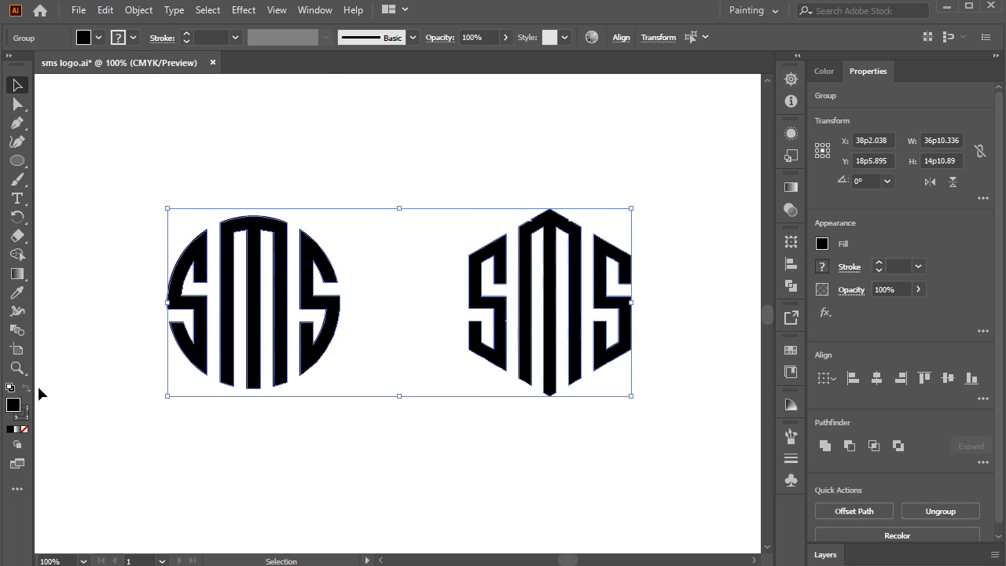
{"action": "left_click", "coordinate": [8, 429]}
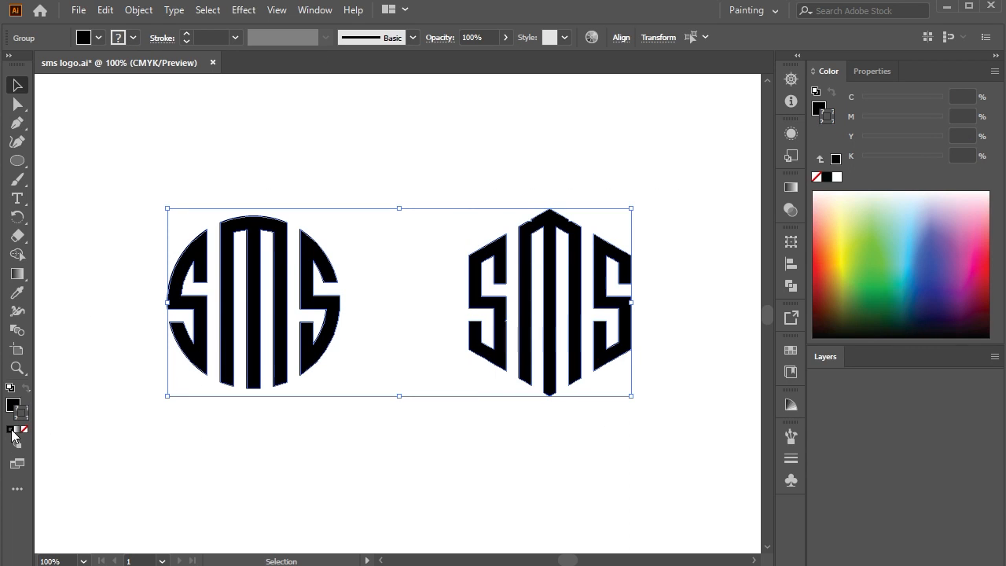
{"action": "left_click", "coordinate": [12, 430]}
{"action": "key", "text": "Up"}
{"action": "key", "text": "Up"}
{"action": "key", "text": "Up"}
{"action": "key", "text": "Up"}
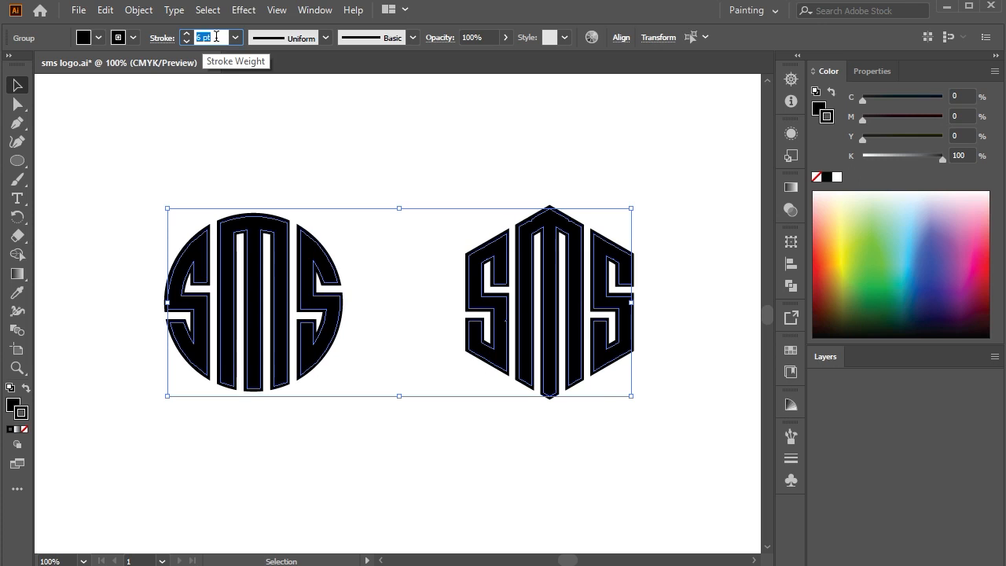
{"action": "left_click", "coordinate": [386, 152]}
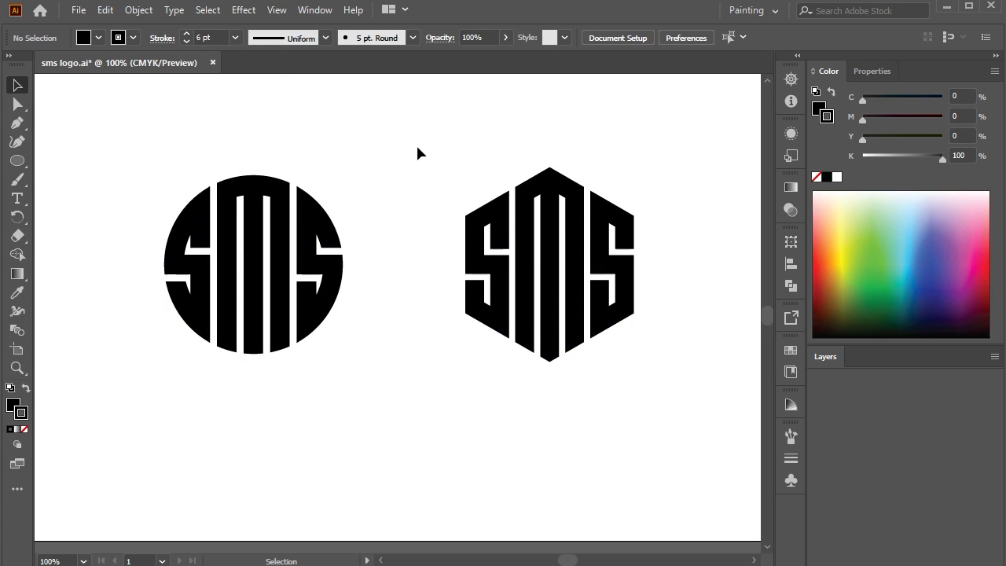